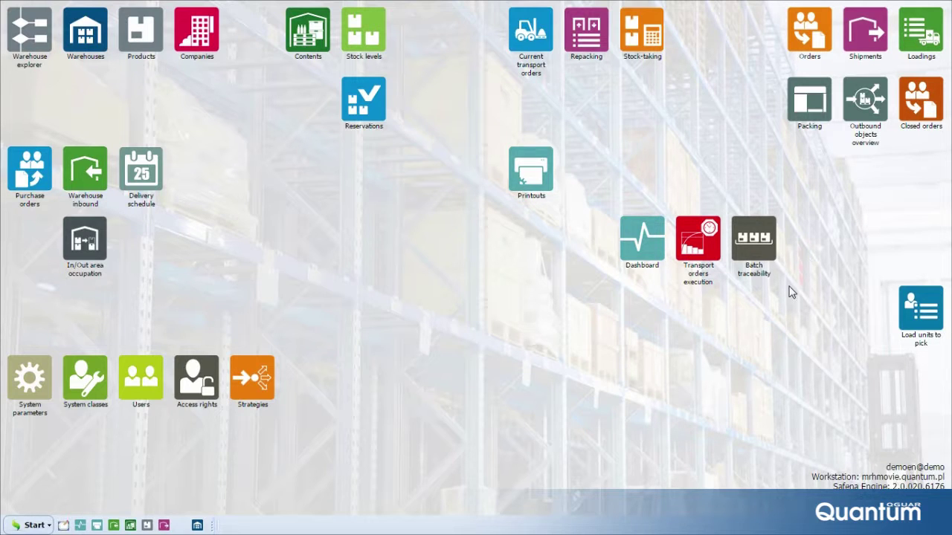
# Step: Rearrange the desktop shortcuts so Printouts and Dashboard sit side by side mid-screen and Reservations follows Stock levels in the first row
pyautogui.moveTo(537, 176); pyautogui.dragTo(426, 246)
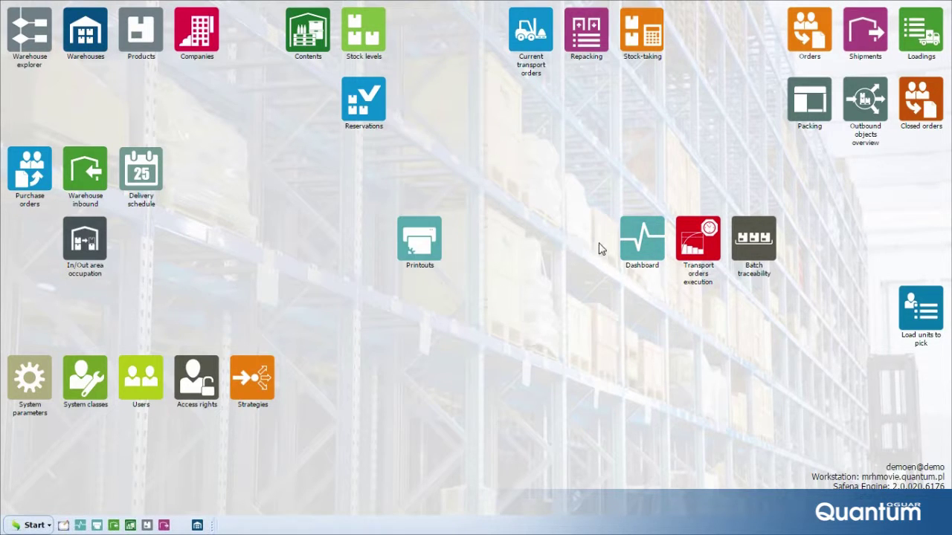
pyautogui.moveTo(632, 247); pyautogui.dragTo(470, 246)
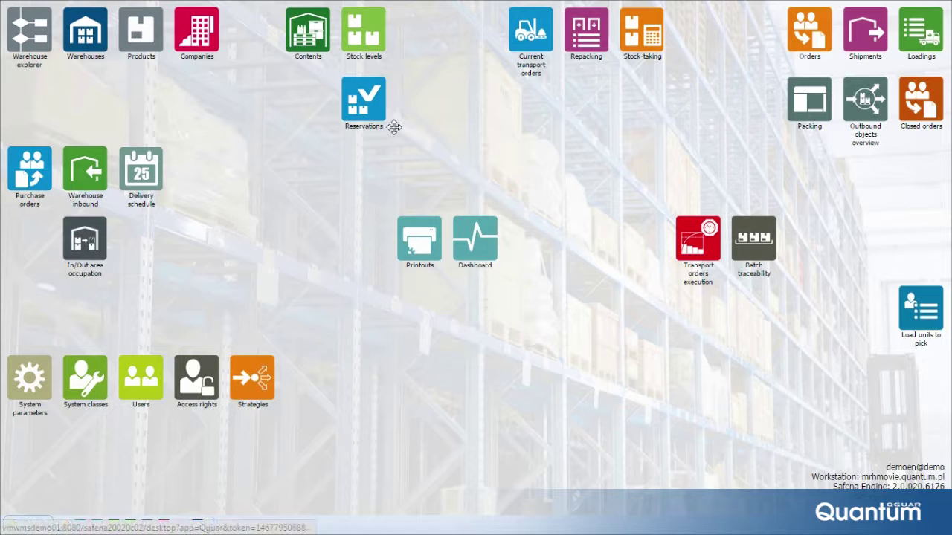
pyautogui.moveTo(366, 110); pyautogui.dragTo(422, 45)
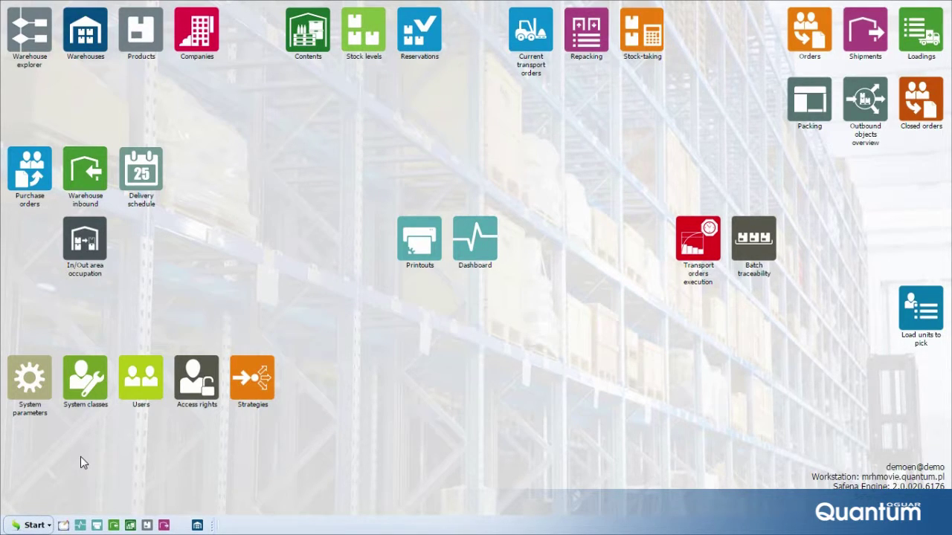
pyautogui.click(32, 526)
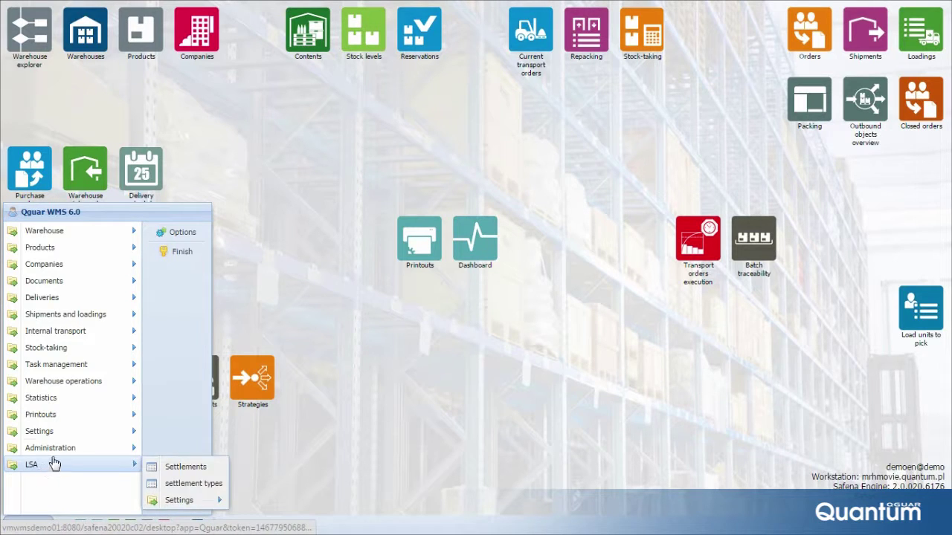
pyautogui.moveTo(61, 455)
pyautogui.moveTo(81, 403)
pyautogui.moveTo(82, 370)
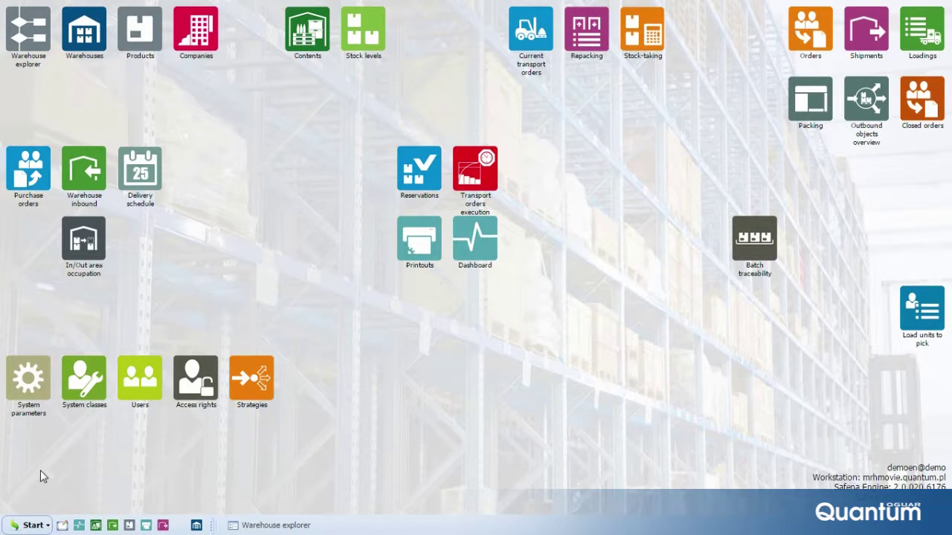
# Step: Open the detailed warehouse contents, list all load units and view the operations available for them
pyautogui.click(27, 526)
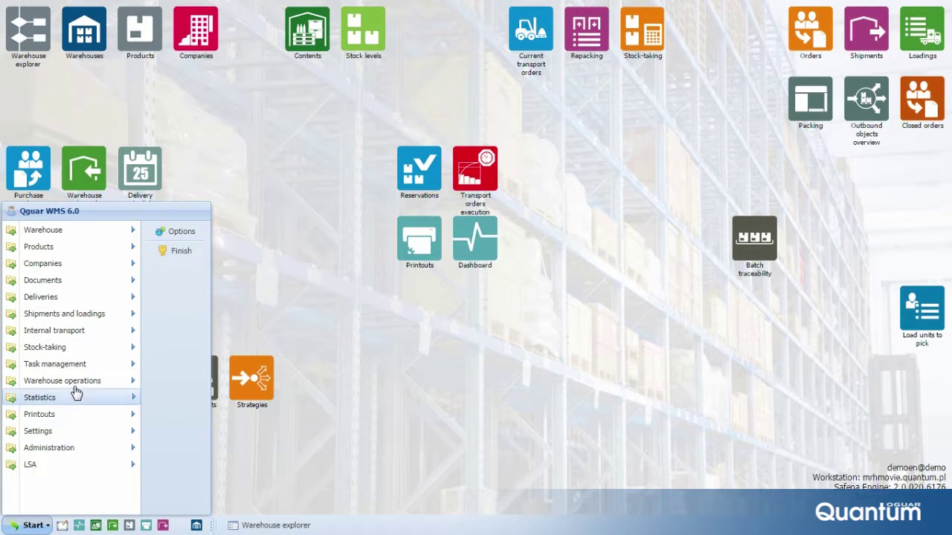
pyautogui.click(116, 238)
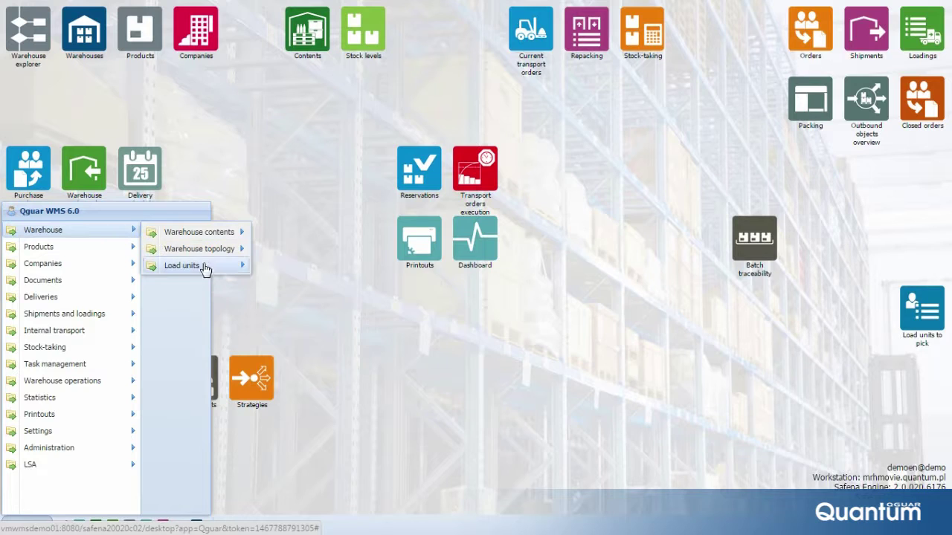
pyautogui.moveTo(214, 270)
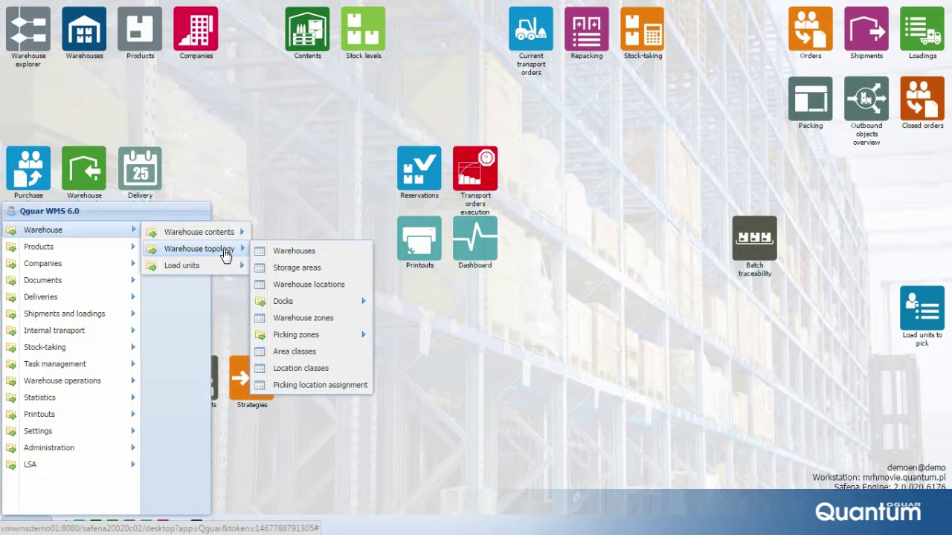
pyautogui.moveTo(228, 238)
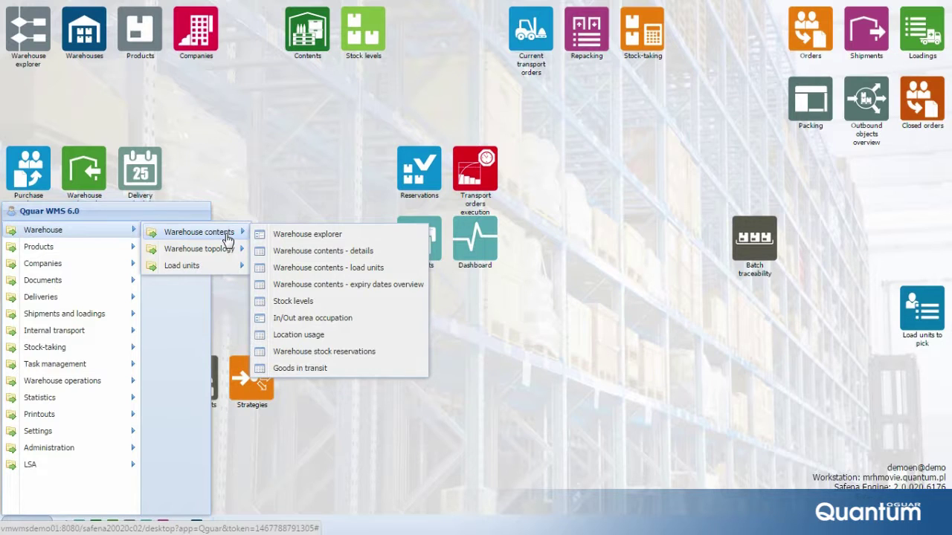
pyautogui.click(282, 250)
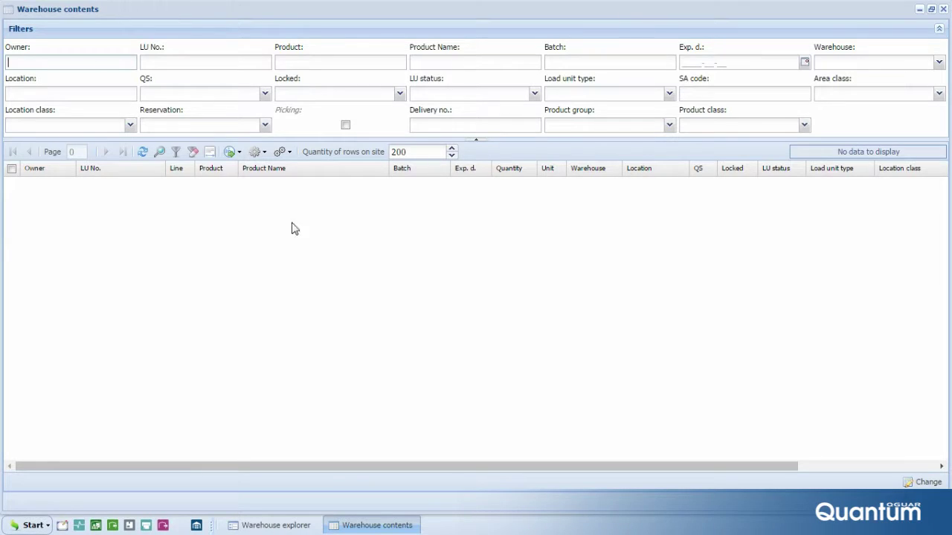
pyautogui.click(159, 152)
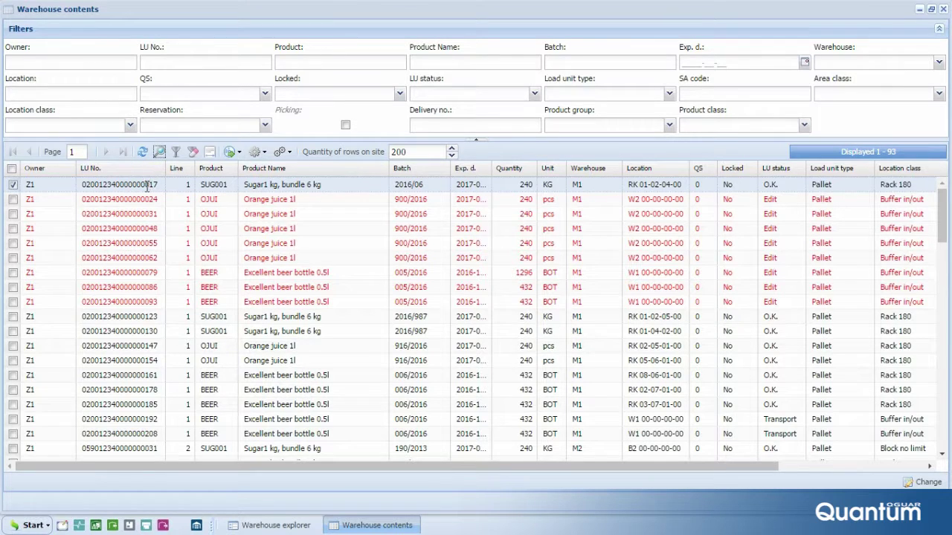
pyautogui.click(255, 153)
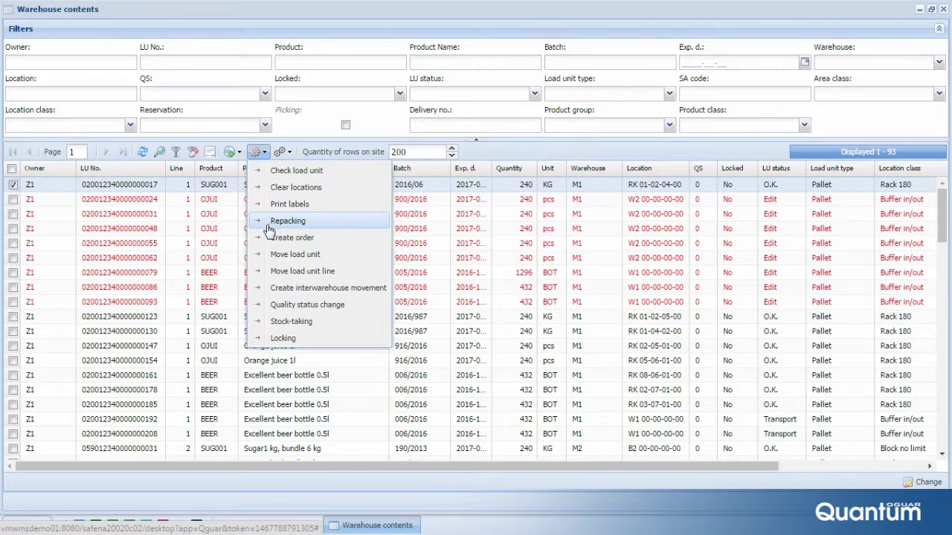
pyautogui.click(158, 229)
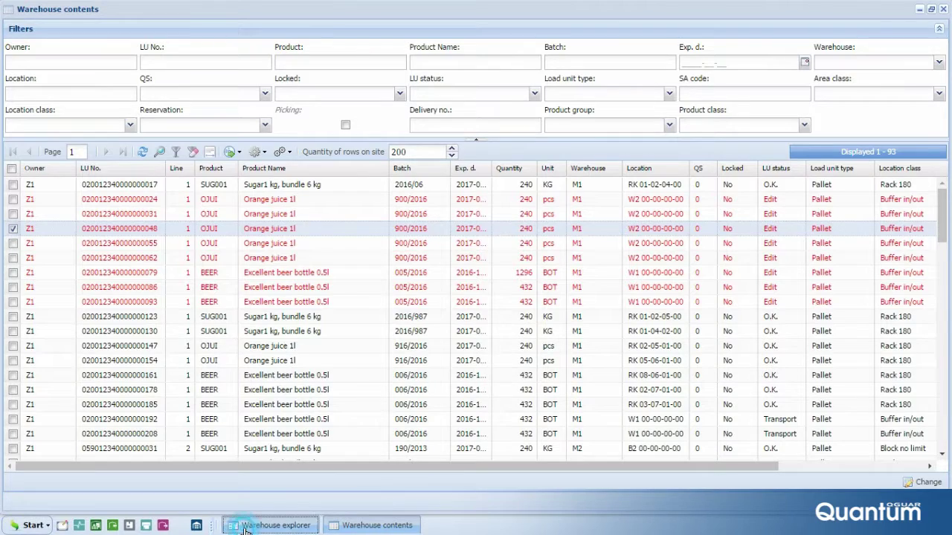
# Step: Switch to the Warehouse explorer, expand the RK high rack storage area in warehouse M1 and select Row 1
pyautogui.click(240, 527)
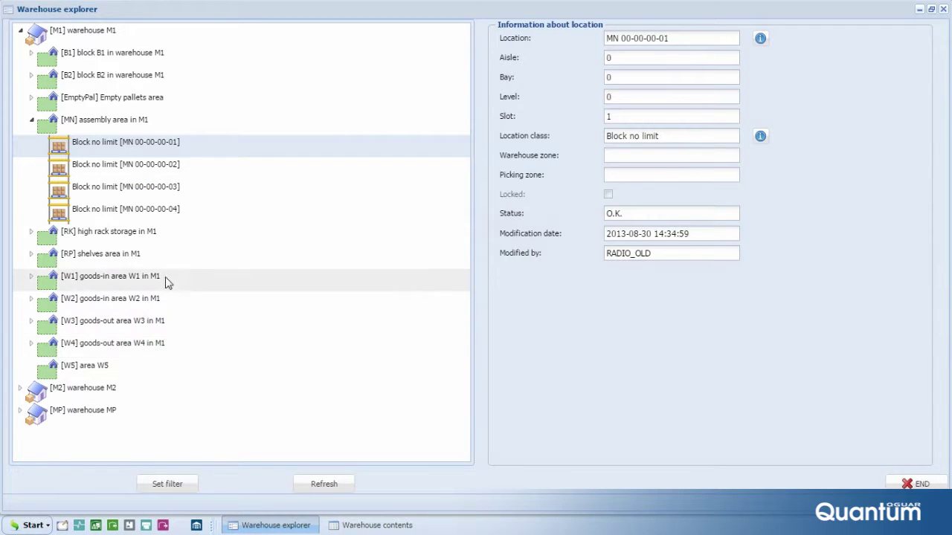
pyautogui.click(34, 234)
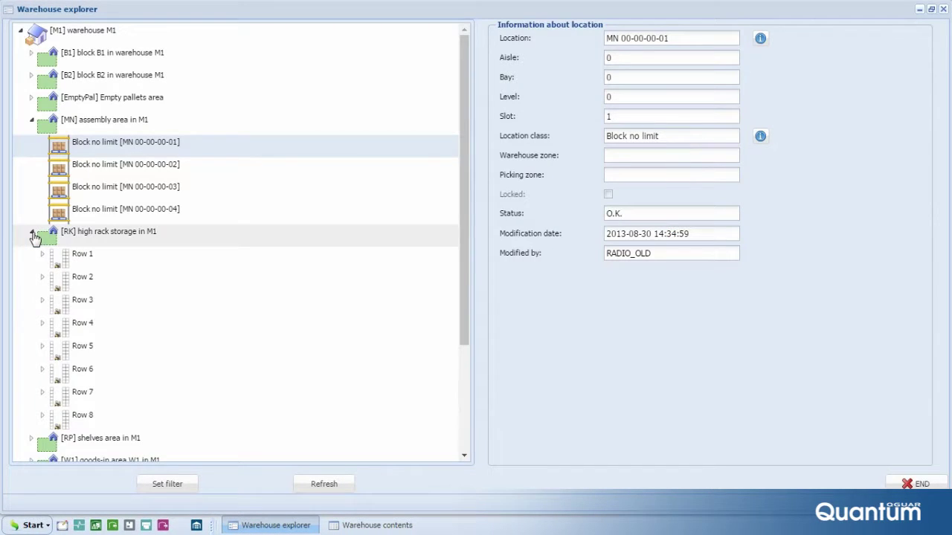
pyautogui.click(82, 260)
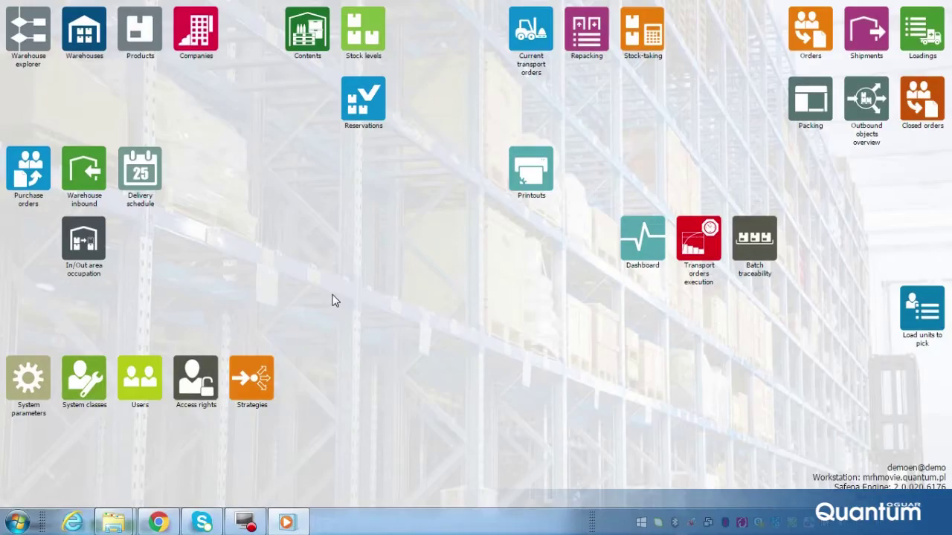
# Step: Open the product list, load all products and open the BEER product record
pyautogui.click(141, 47)
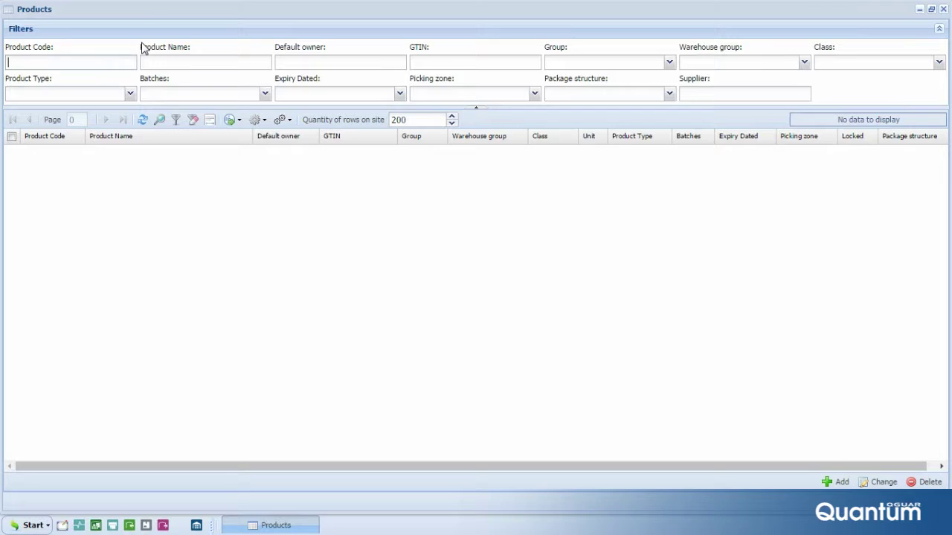
pyautogui.click(158, 120)
pyautogui.doubleClick(139, 154)
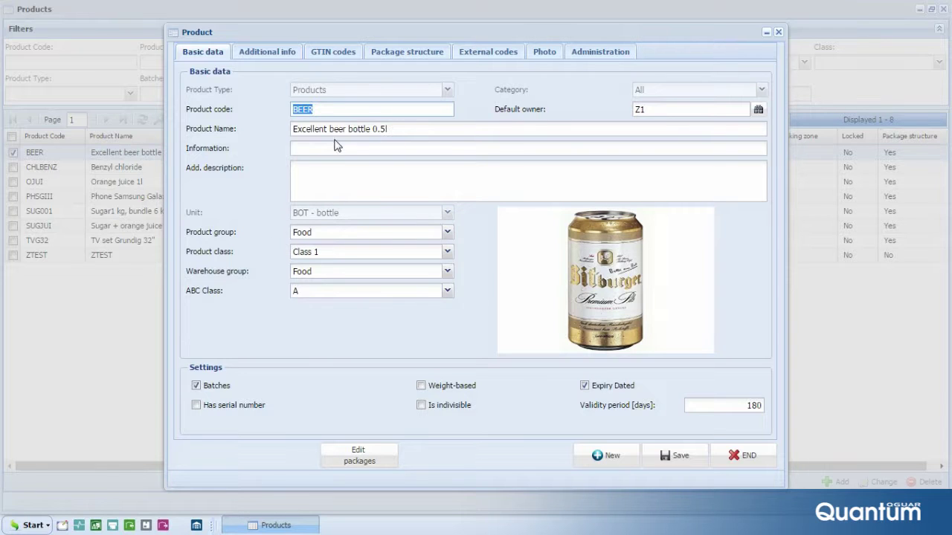
# Step: View the BEER product's package structure, open its package details and select the crate level
pyautogui.click(397, 53)
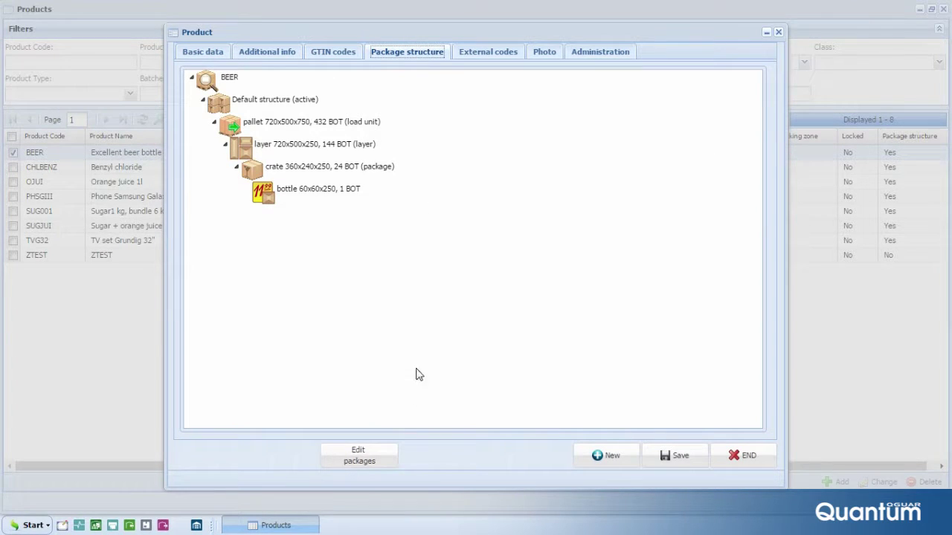
pyautogui.click(381, 458)
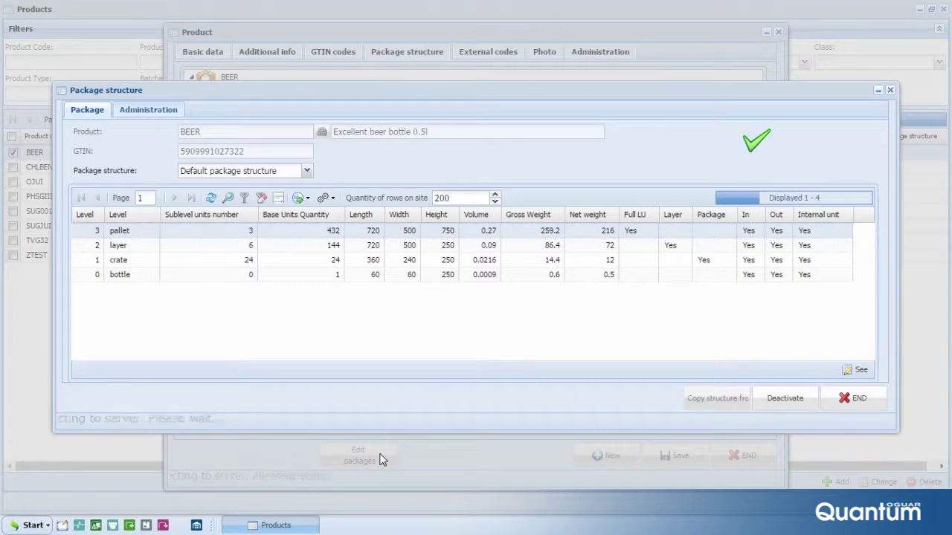
pyautogui.click(375, 260)
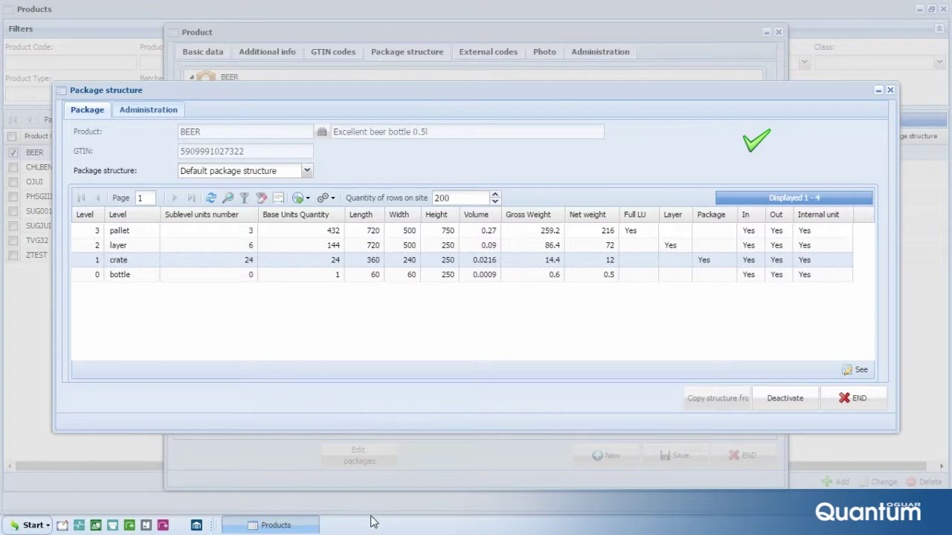
# Step: Return to the desktop, list all batch traceability operations, select the Orange juice 1l entry and close the list
pyautogui.click(62, 526)
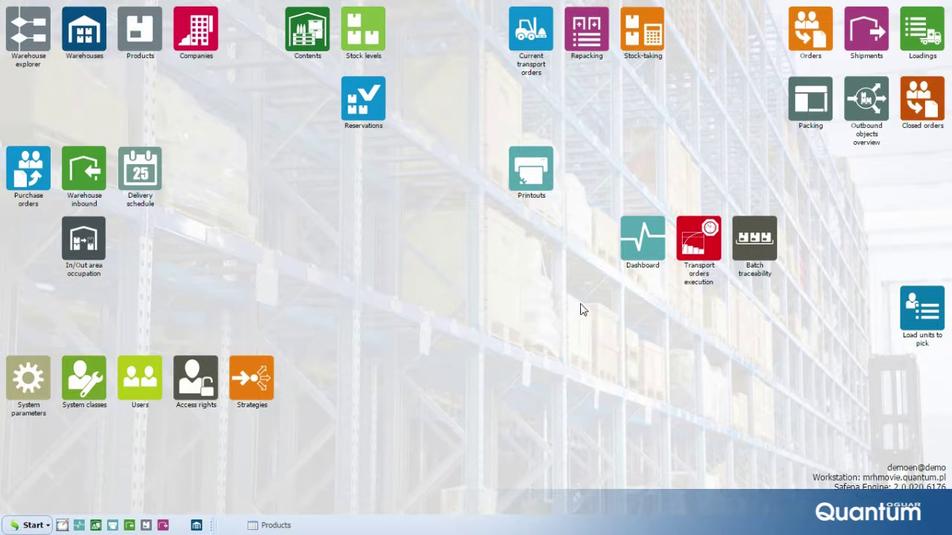
pyautogui.click(751, 247)
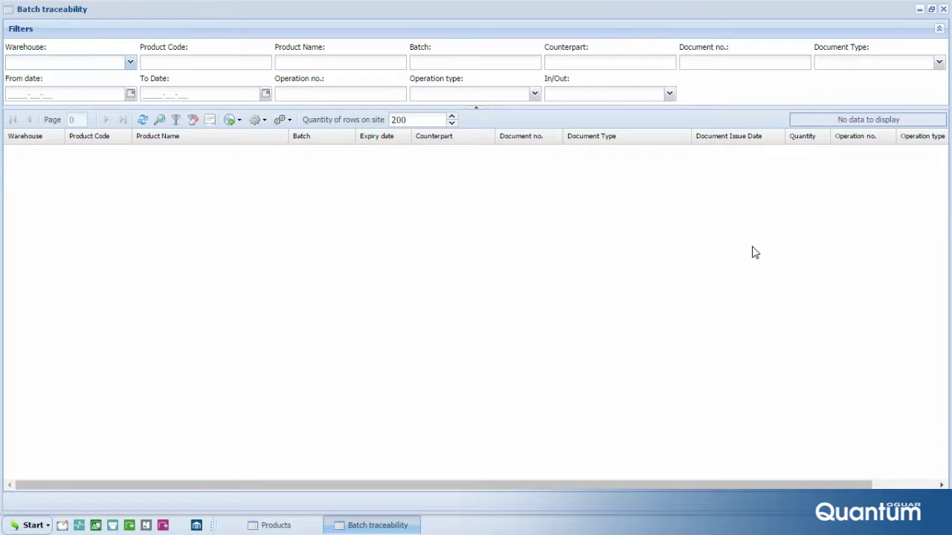
pyautogui.click(159, 121)
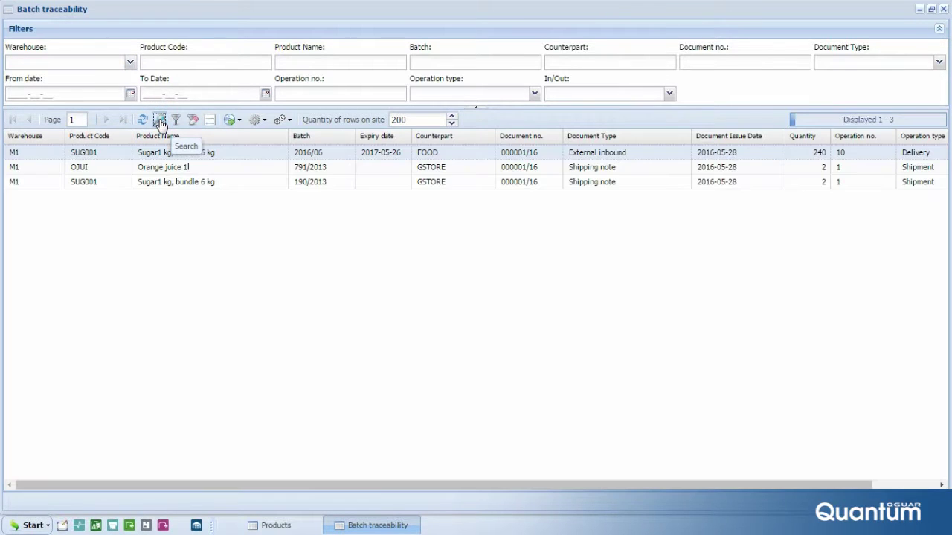
pyautogui.click(180, 168)
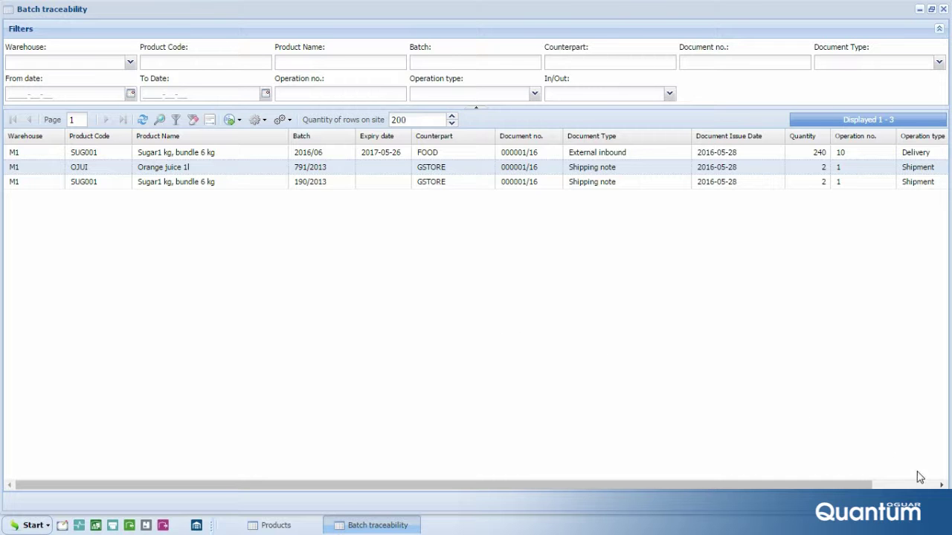
pyautogui.click(943, 9)
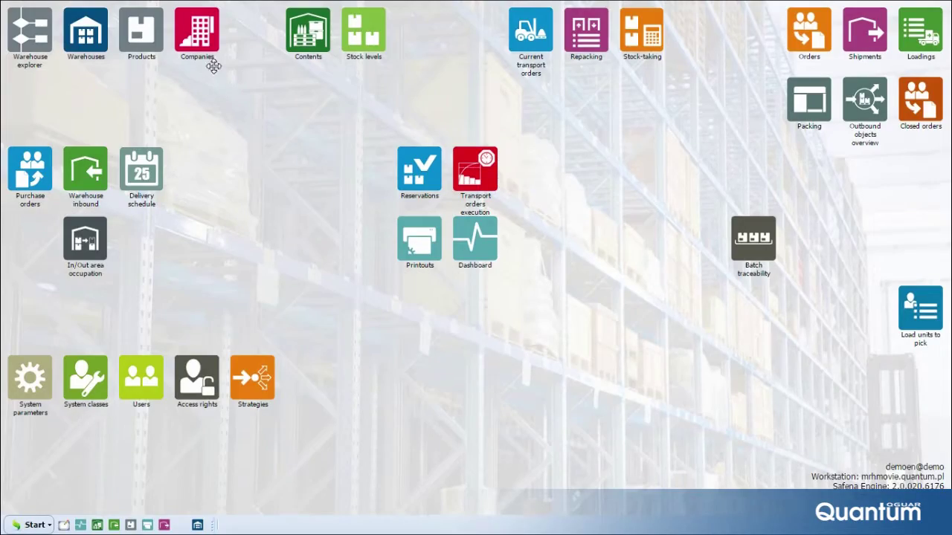
# Step: Open the company list, load all companies and open the Chemical products record
pyautogui.click(206, 46)
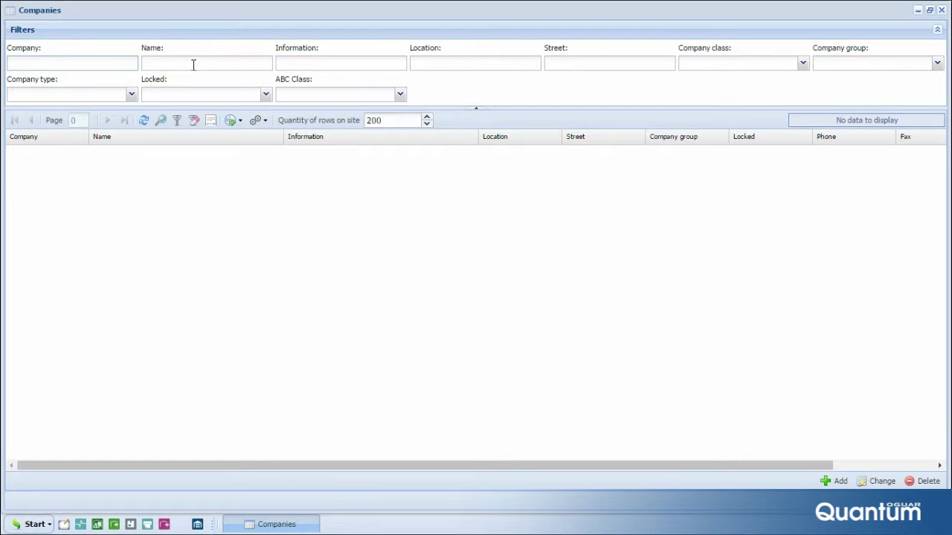
pyautogui.click(161, 121)
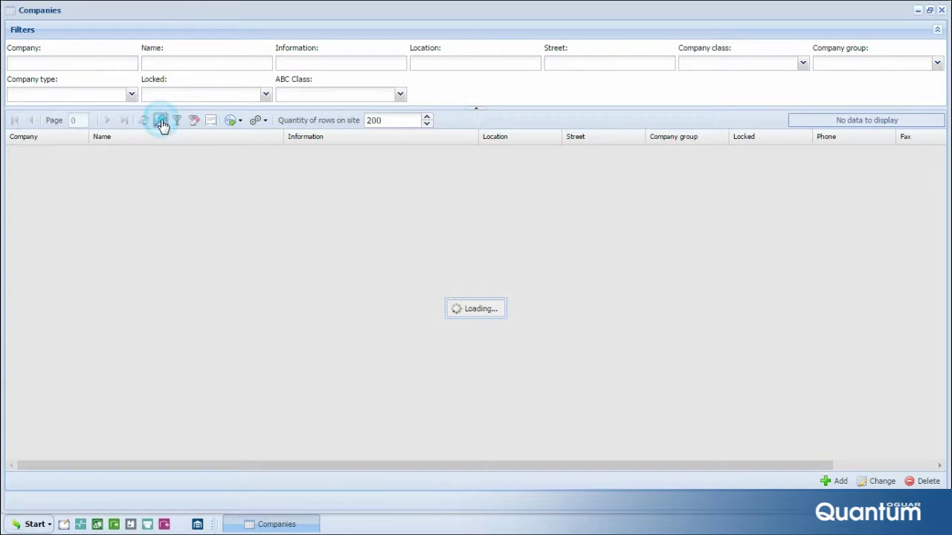
pyautogui.doubleClick(151, 153)
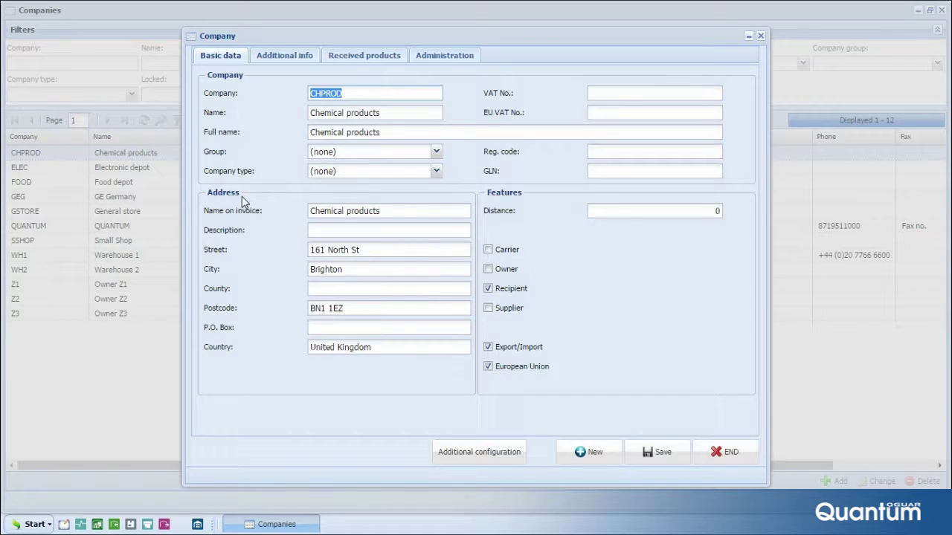
# Step: Review the company's additional info, including the shipment type and ABC class options, and close the record
pyautogui.click(286, 59)
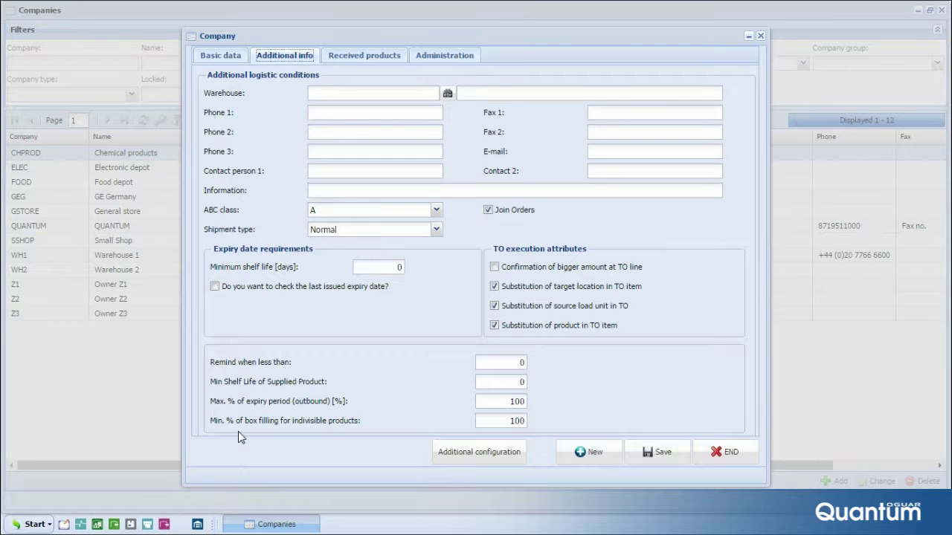
pyautogui.click(437, 230)
pyautogui.click(437, 231)
pyautogui.click(436, 211)
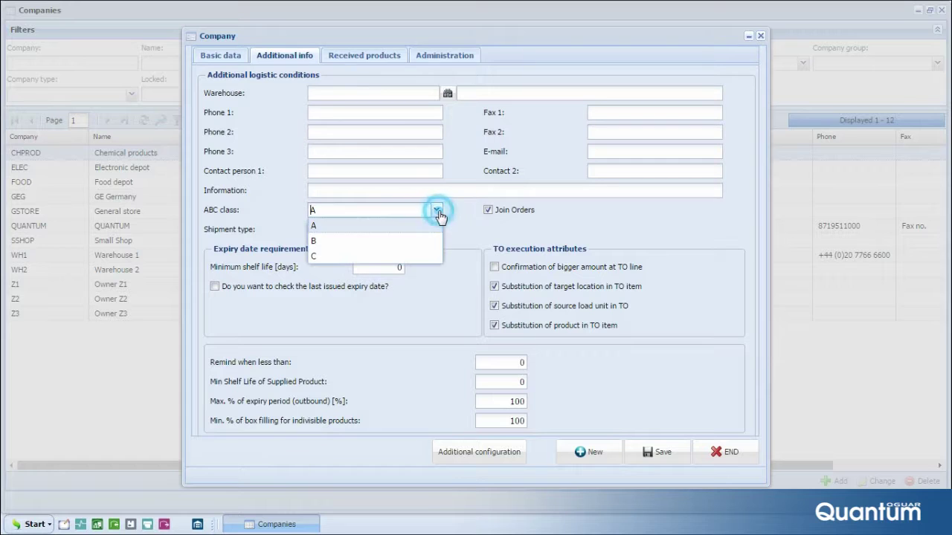
pyautogui.click(439, 213)
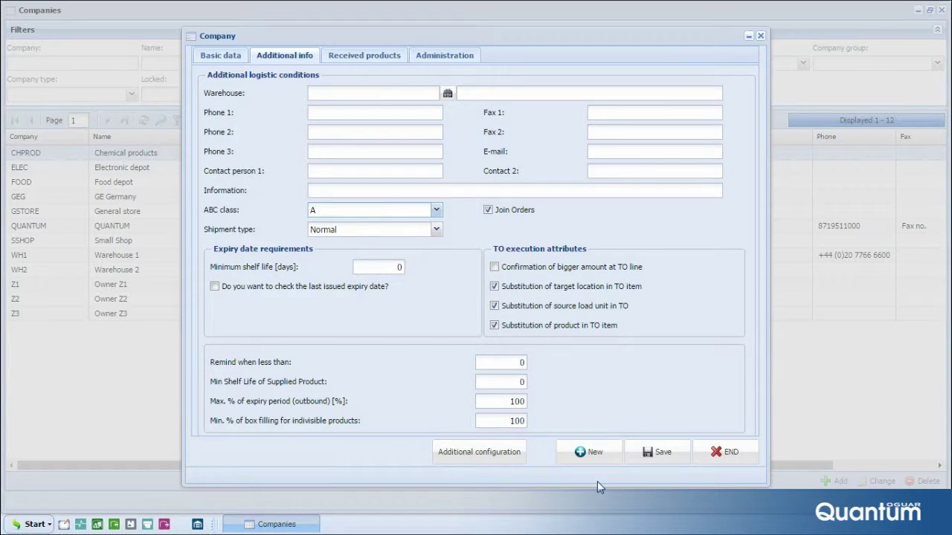
pyautogui.click(728, 453)
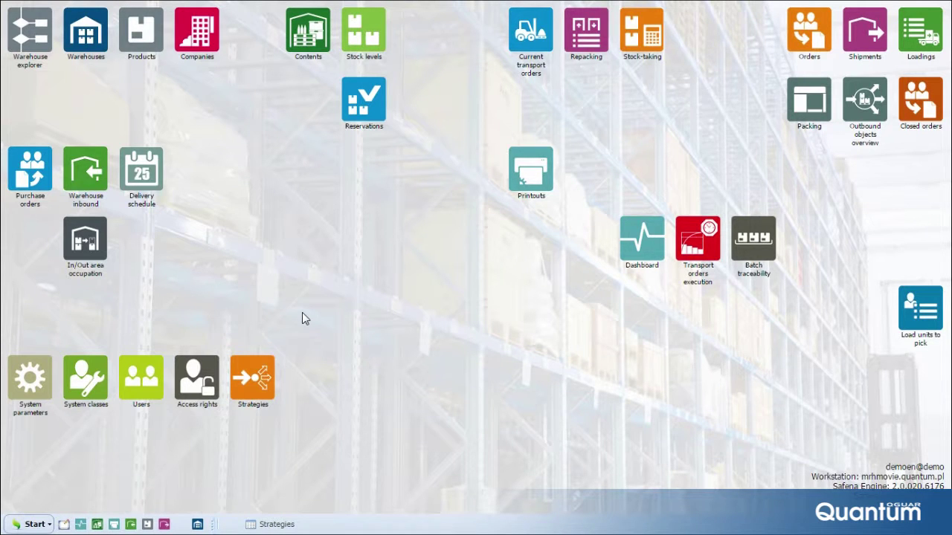
# Step: Open the warehouse inbound deliveries, load those in progress and open delivery 15
pyautogui.click(35, 524)
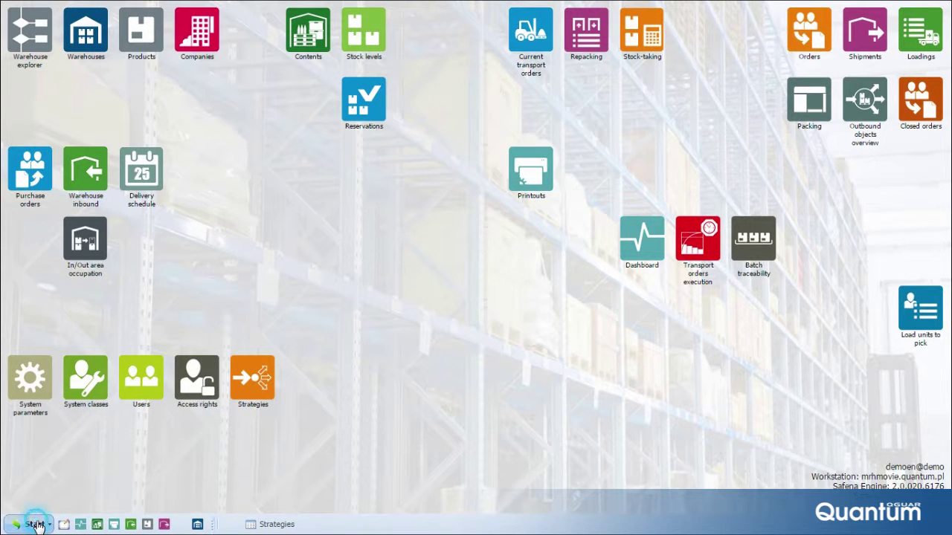
pyautogui.moveTo(104, 298)
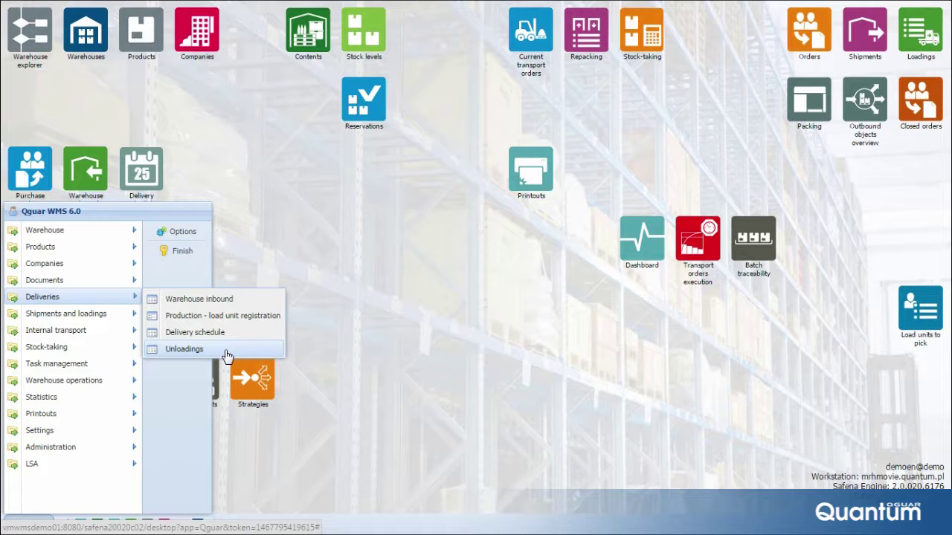
pyautogui.click(229, 301)
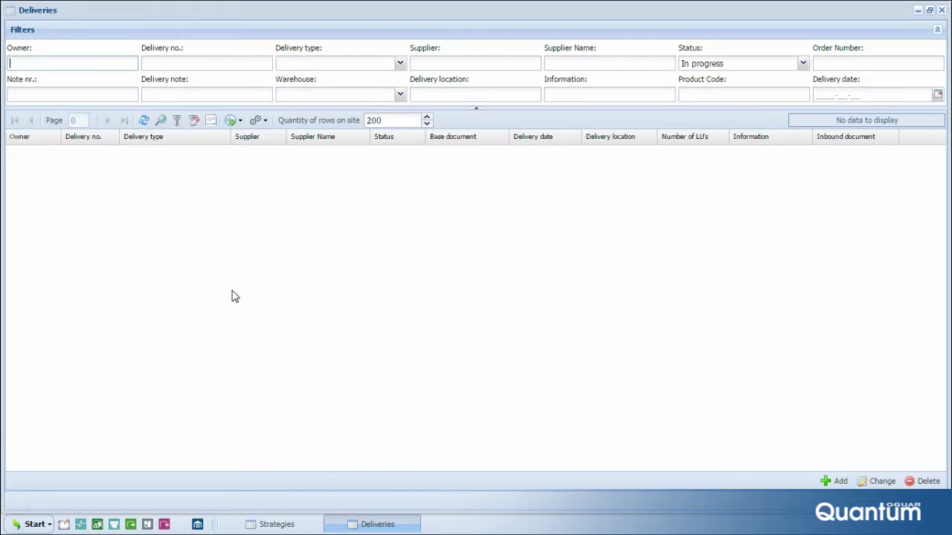
pyautogui.click(160, 120)
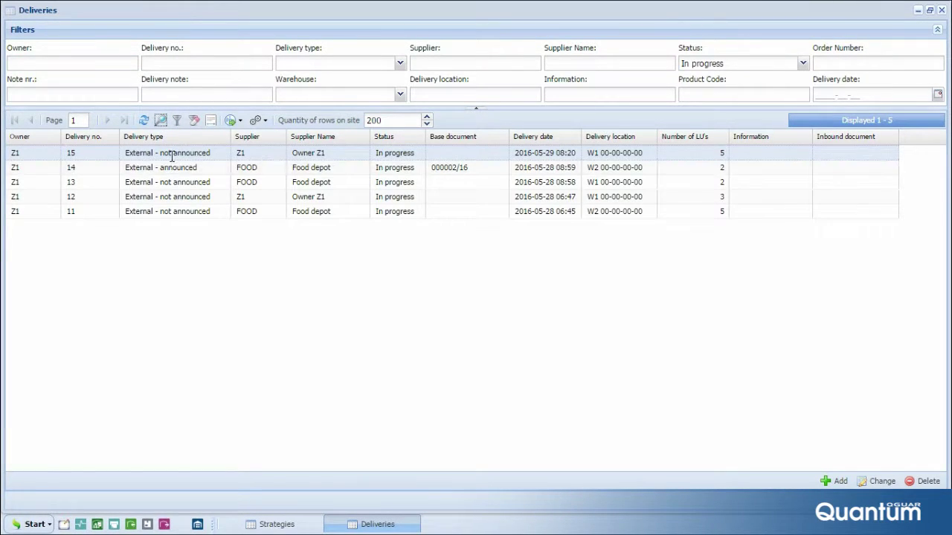
pyautogui.doubleClick(170, 155)
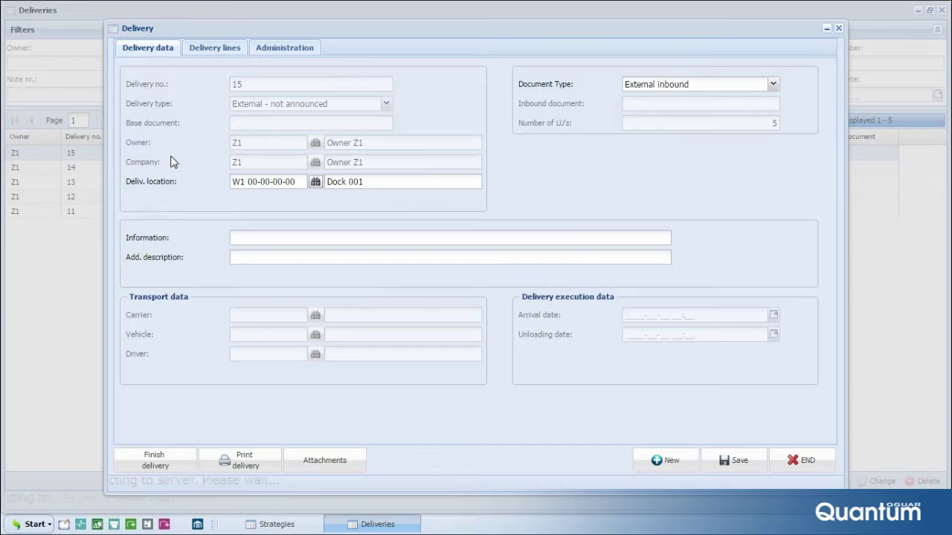
# Step: Review delivery 15's lines, open the details of the first BEER pallet line and close them
pyautogui.click(212, 50)
pyautogui.doubleClick(197, 108)
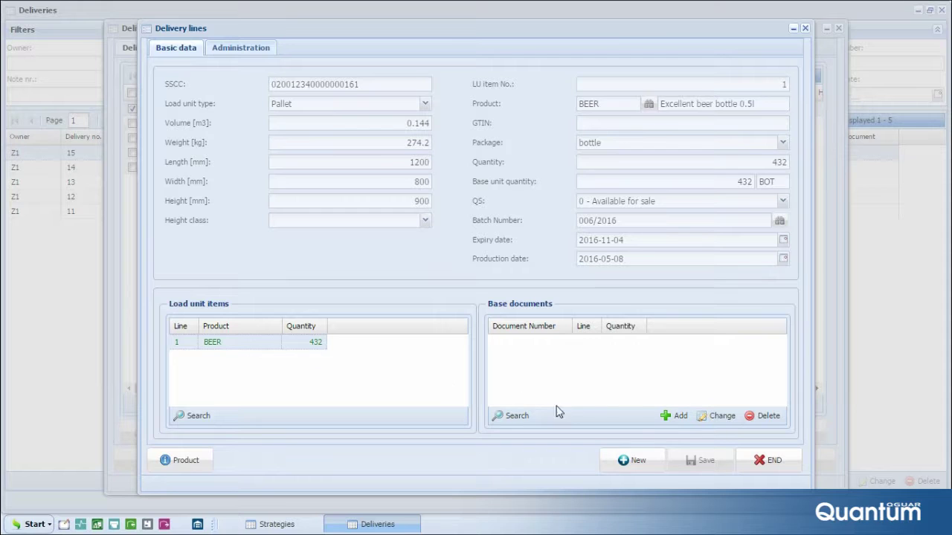
pyautogui.click(765, 462)
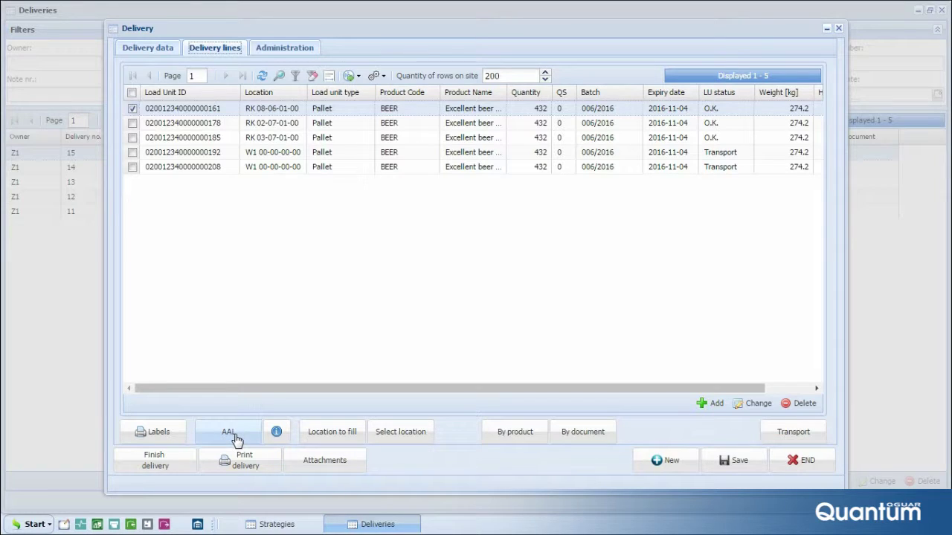
# Step: Examine the feature conditions of the second CUR_NOTFULL_BULK_SP strategy, including the picking place rule, and close both the strategy and the delivery
pyautogui.click(281, 526)
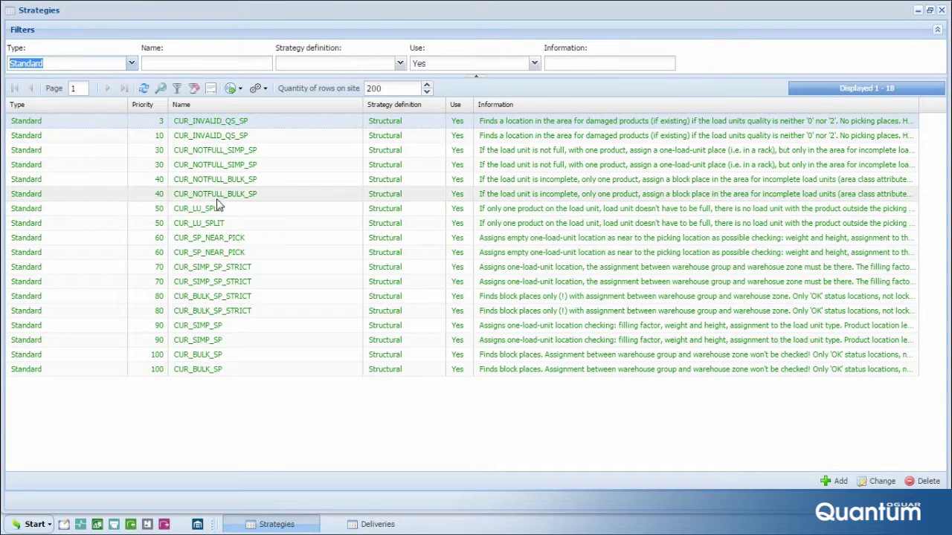
pyautogui.doubleClick(216, 194)
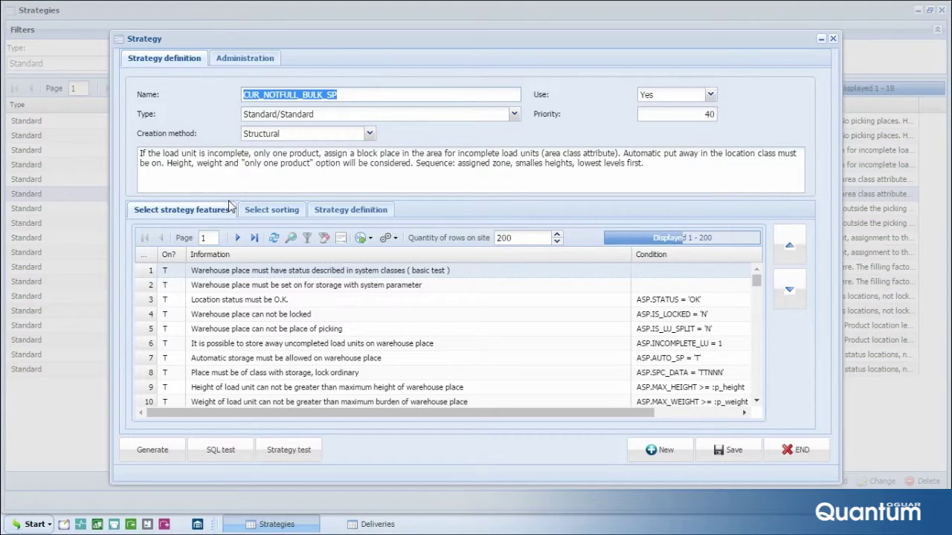
pyautogui.click(261, 300)
pyautogui.click(256, 328)
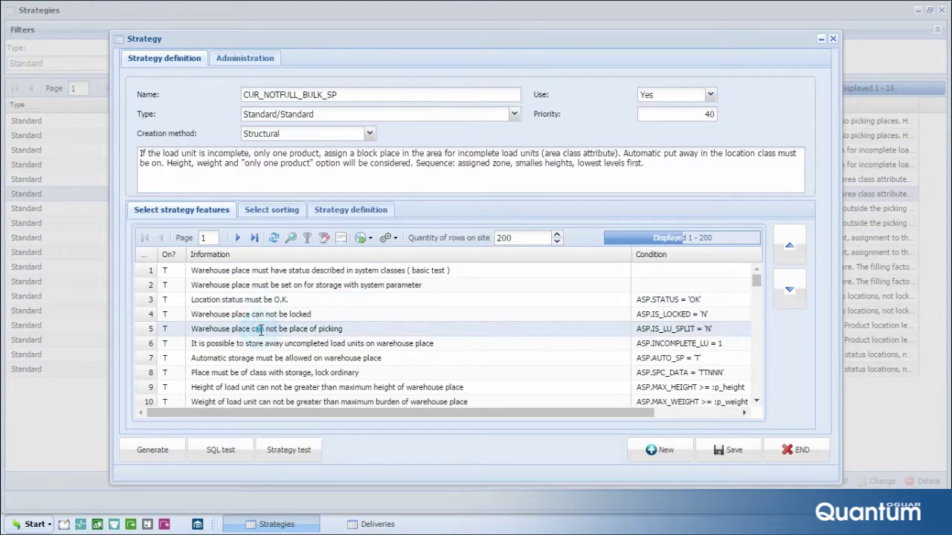
pyautogui.click(794, 450)
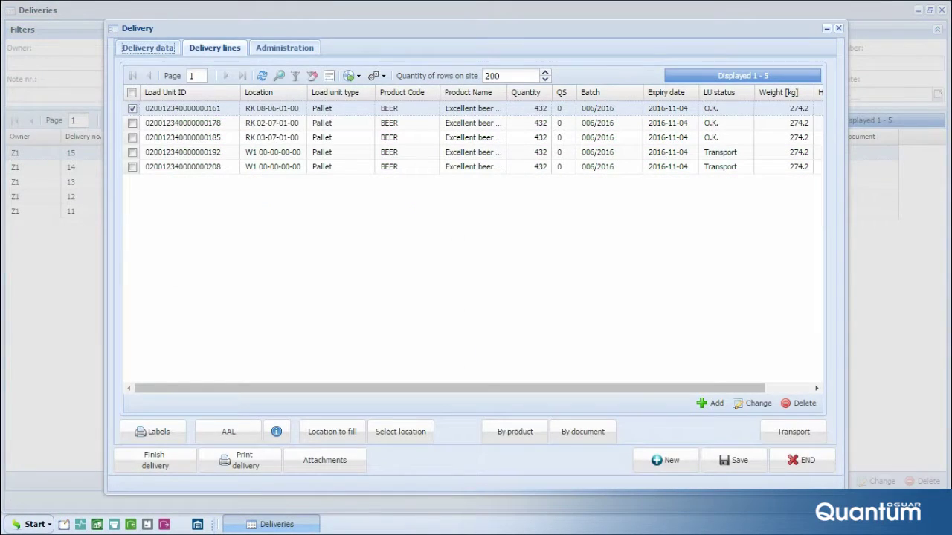
pyautogui.click(805, 460)
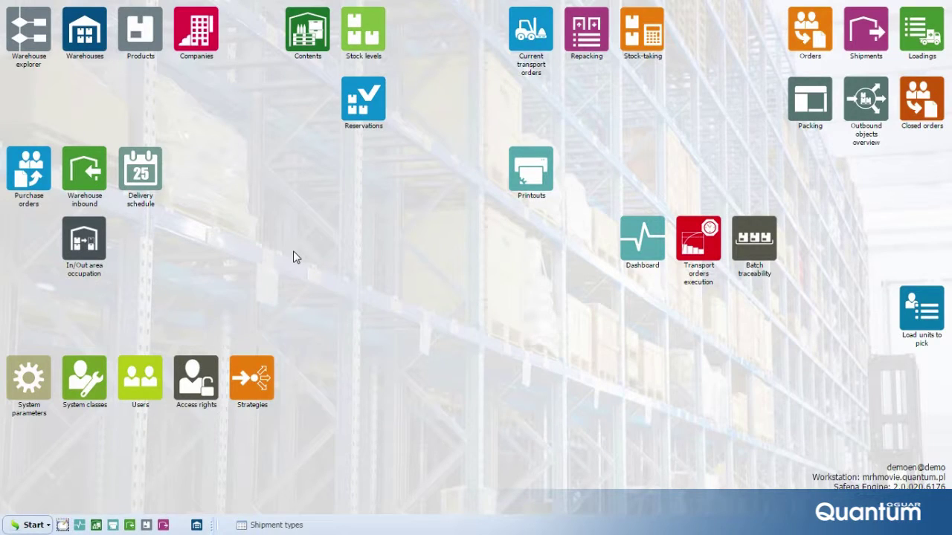
# Step: Review the shipments, shipment waves, pick replenishment and loadings functions, then open the Shipments list and load its entries
pyautogui.click(31, 525)
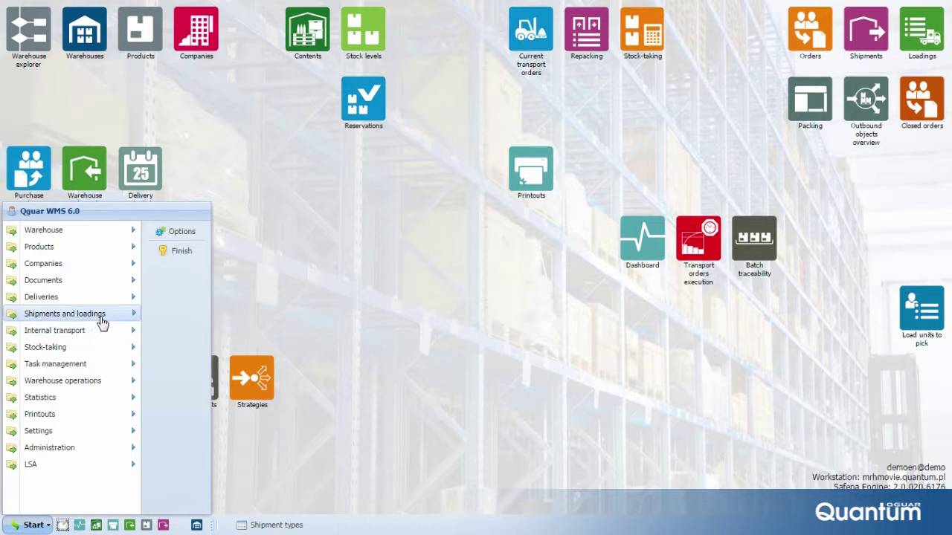
pyautogui.moveTo(102, 321)
pyautogui.moveTo(186, 320)
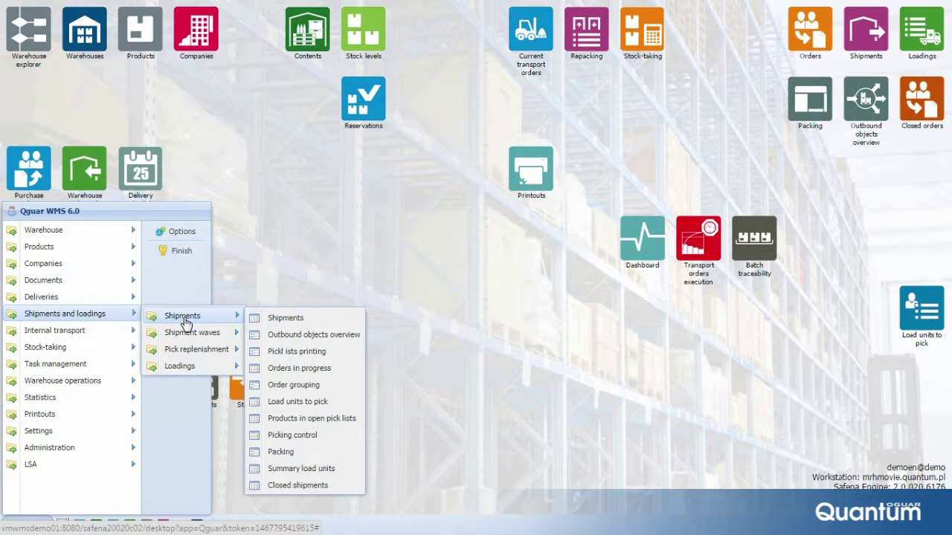
pyautogui.moveTo(195, 336)
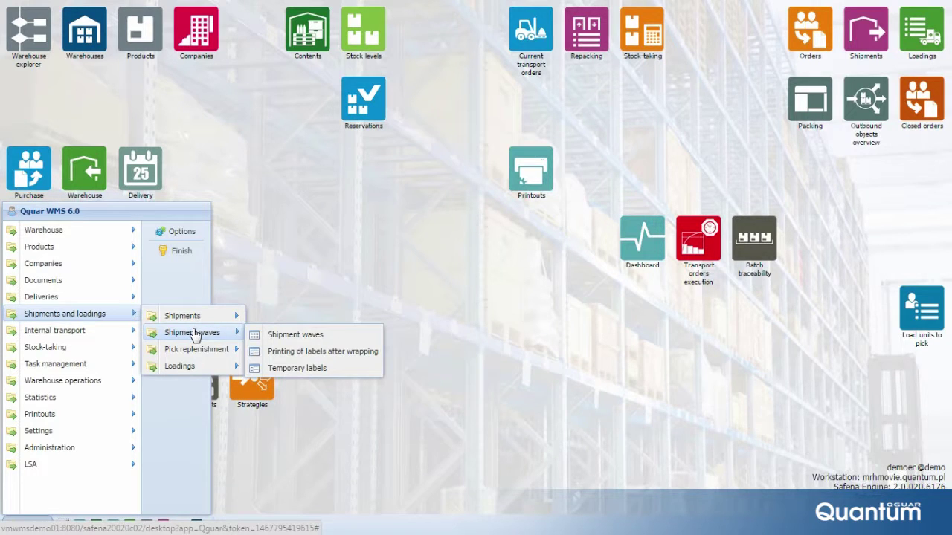
pyautogui.moveTo(199, 353)
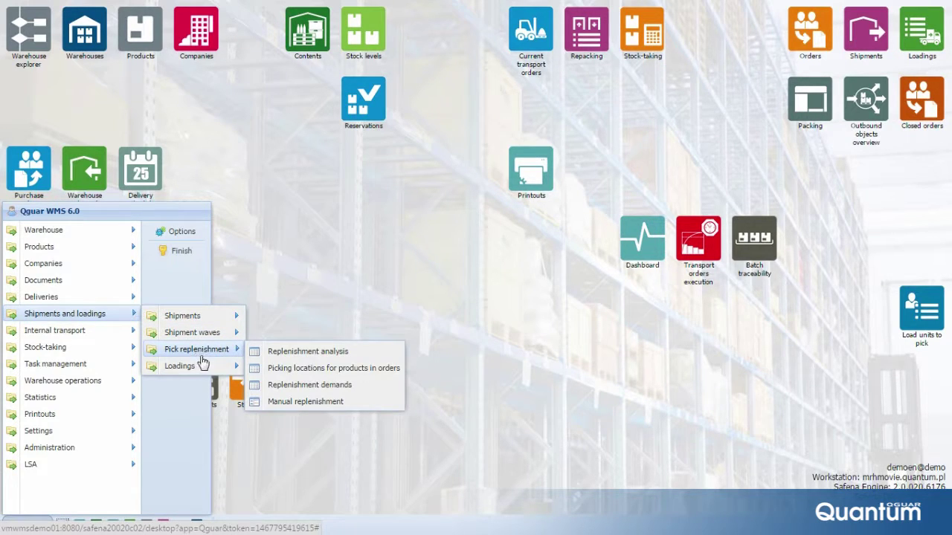
pyautogui.moveTo(203, 370)
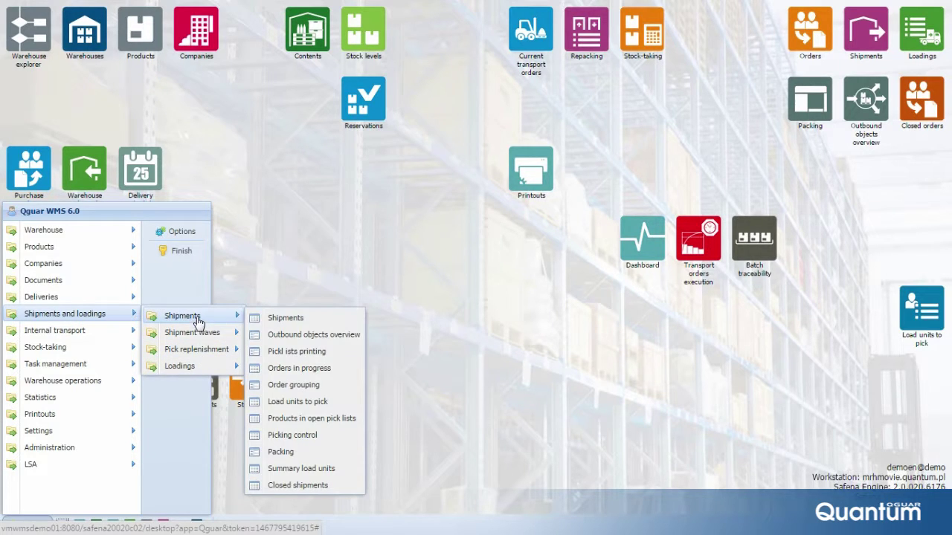
pyautogui.click(282, 319)
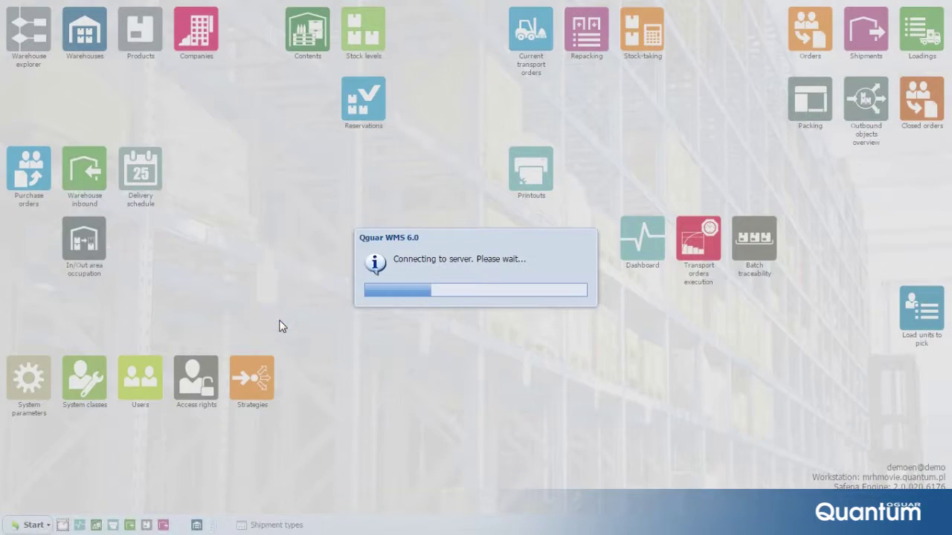
pyautogui.click(160, 152)
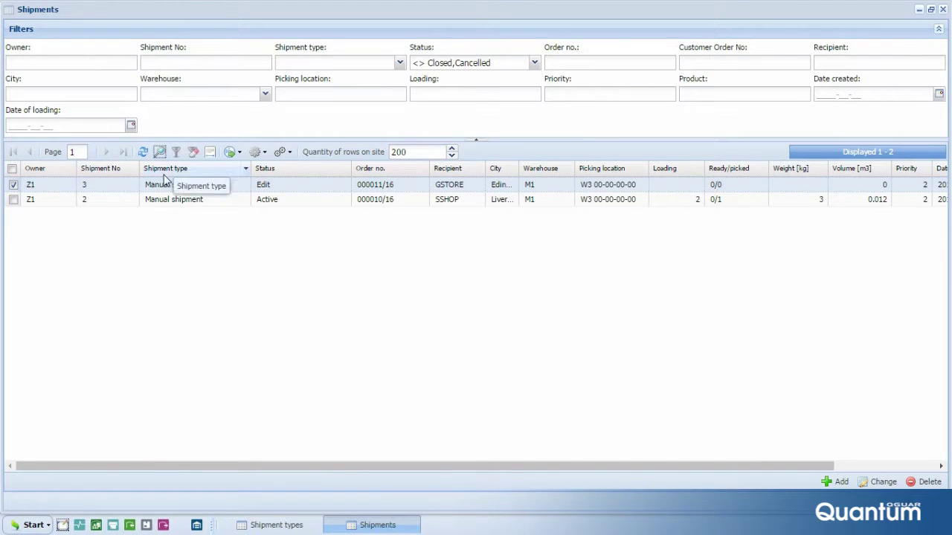
# Step: Open shipment 2, review its shipment lines and load units, and close the shipment and the list
pyautogui.click(169, 199)
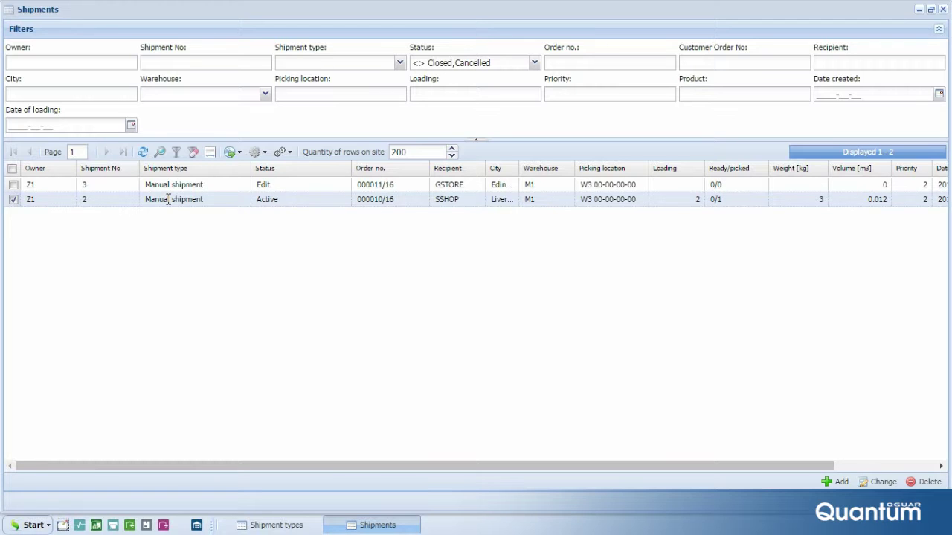
pyautogui.doubleClick(169, 199)
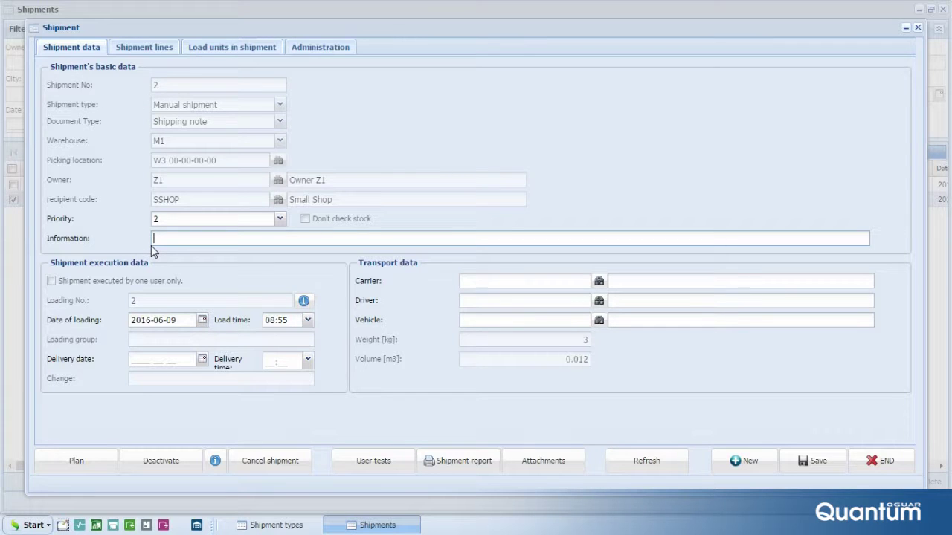
pyautogui.click(144, 48)
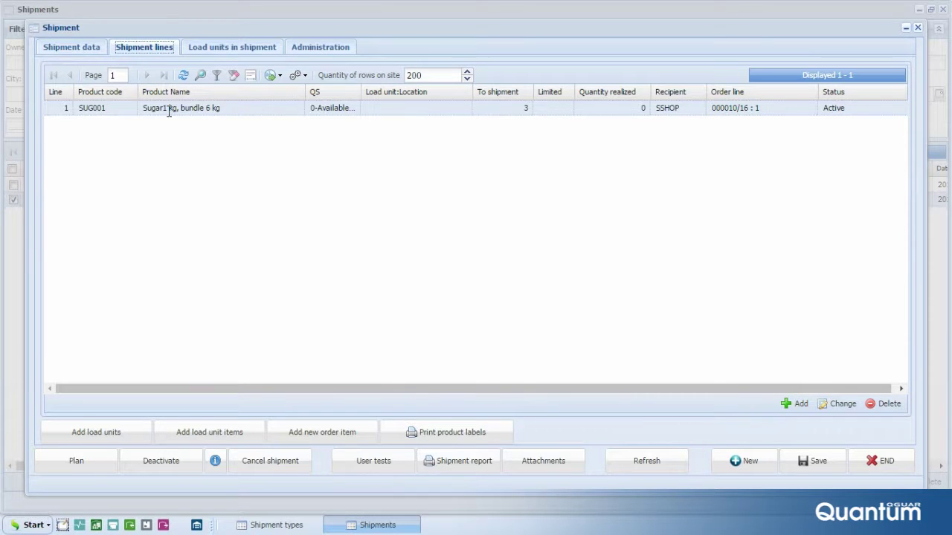
pyautogui.click(83, 49)
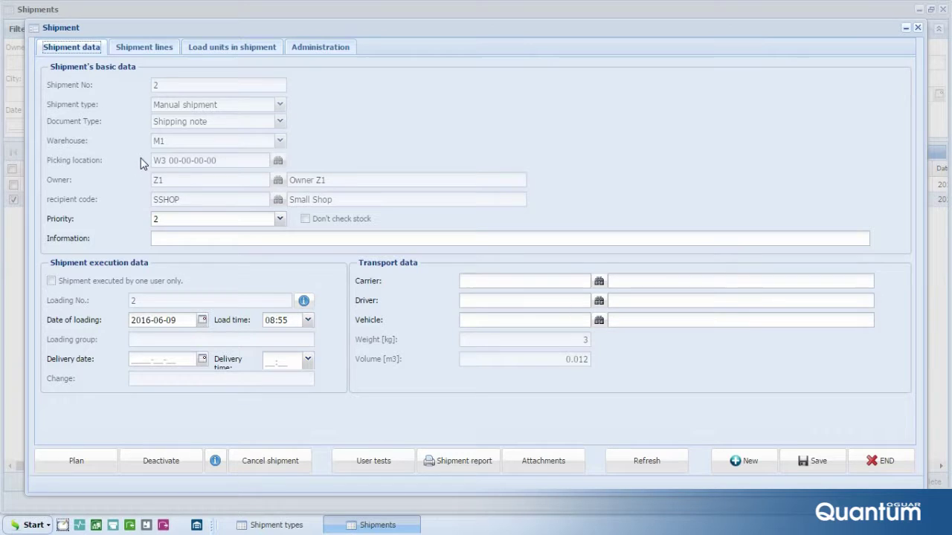
pyautogui.click(230, 51)
pyautogui.click(220, 108)
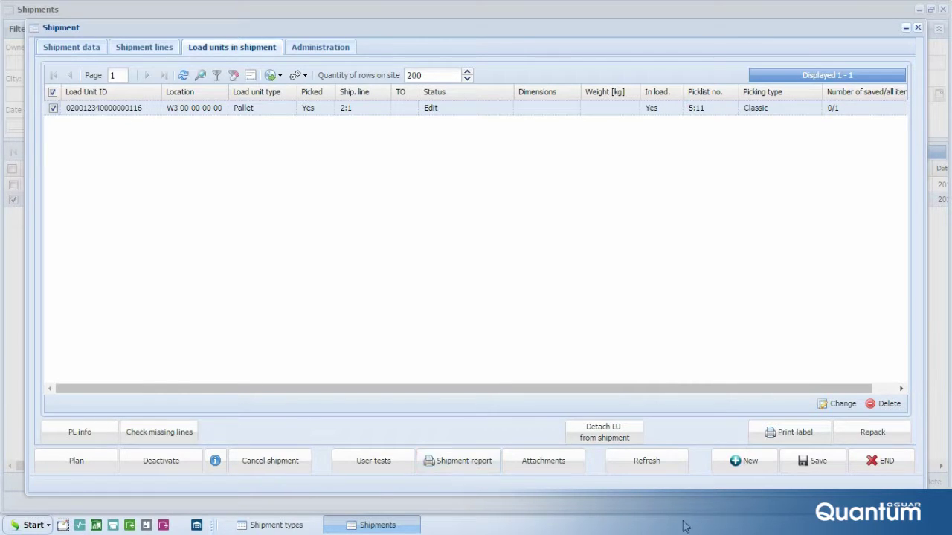
pyautogui.click(882, 461)
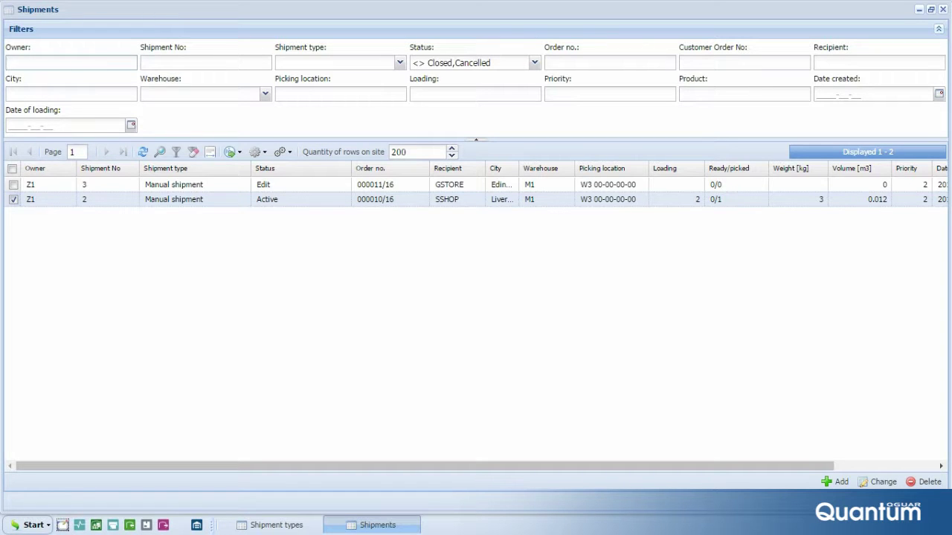
pyautogui.hotkey('ctrl', 'F4')
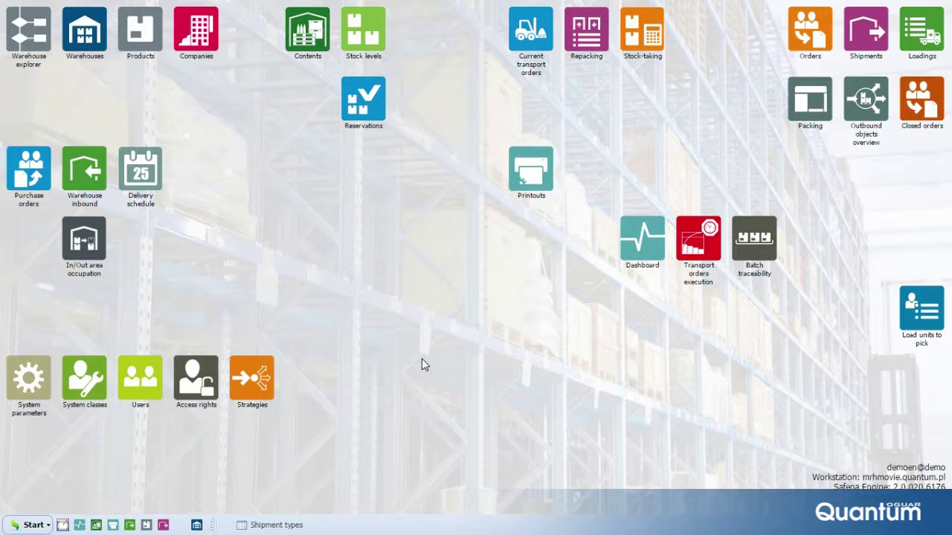
# Step: Review the MANUAL shipment type's options for picking separation, consolidation location selection and target load units creation
pyautogui.click(278, 525)
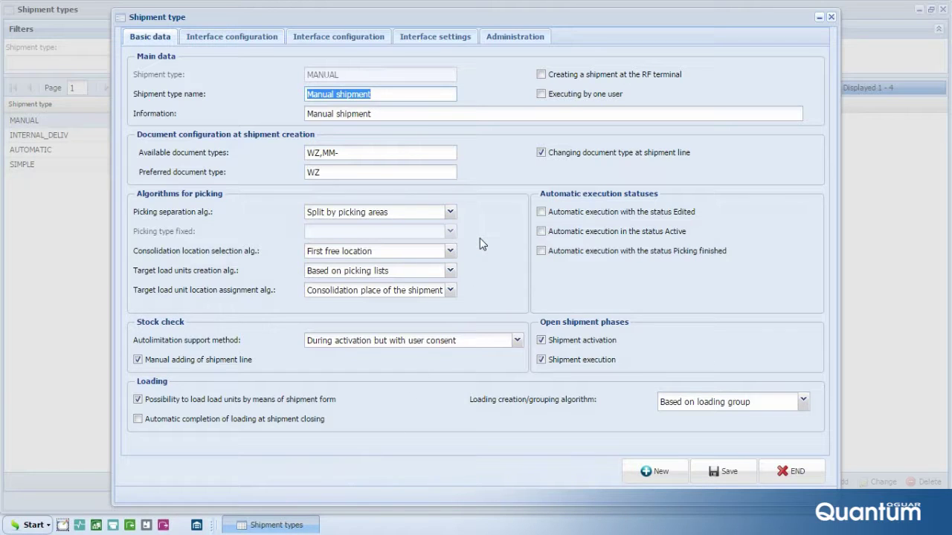
pyautogui.click(451, 213)
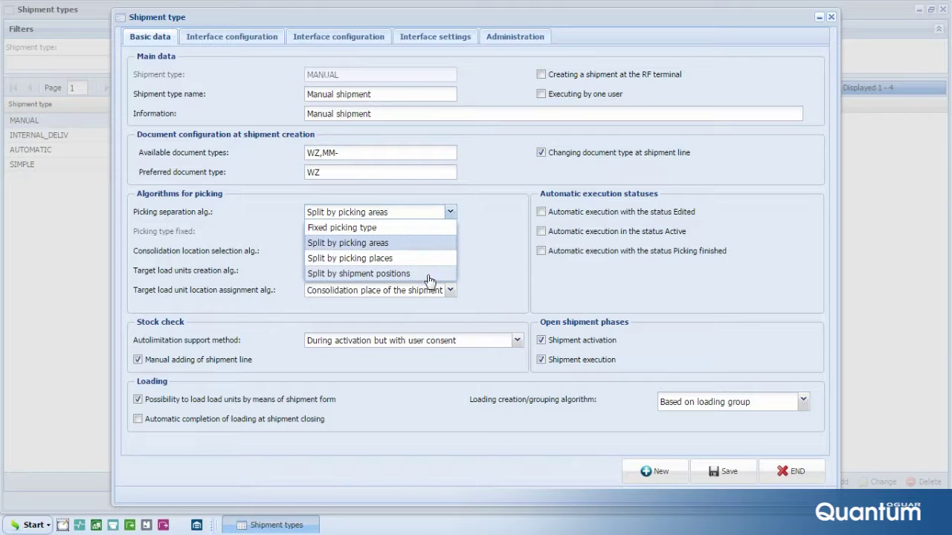
pyautogui.click(478, 254)
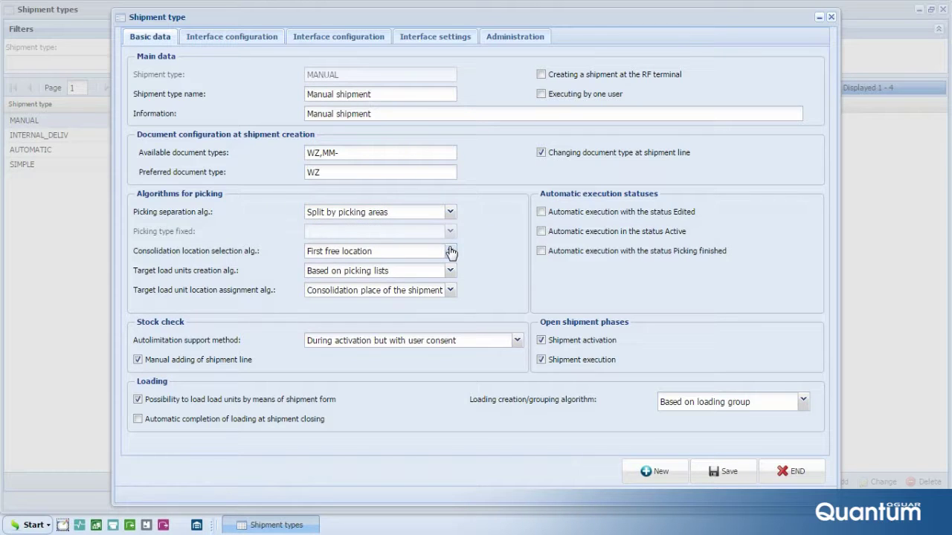
pyautogui.click(449, 251)
pyautogui.click(472, 256)
pyautogui.click(451, 271)
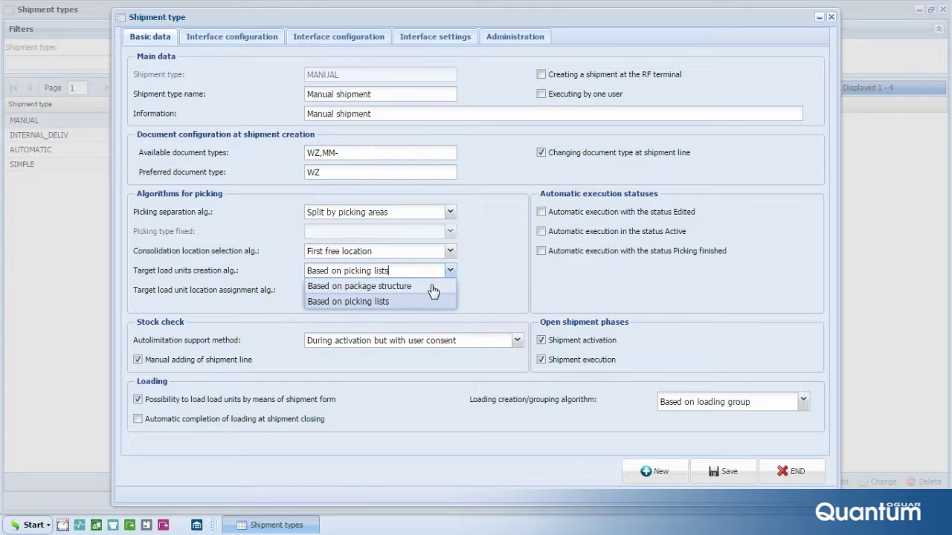
pyautogui.click(488, 282)
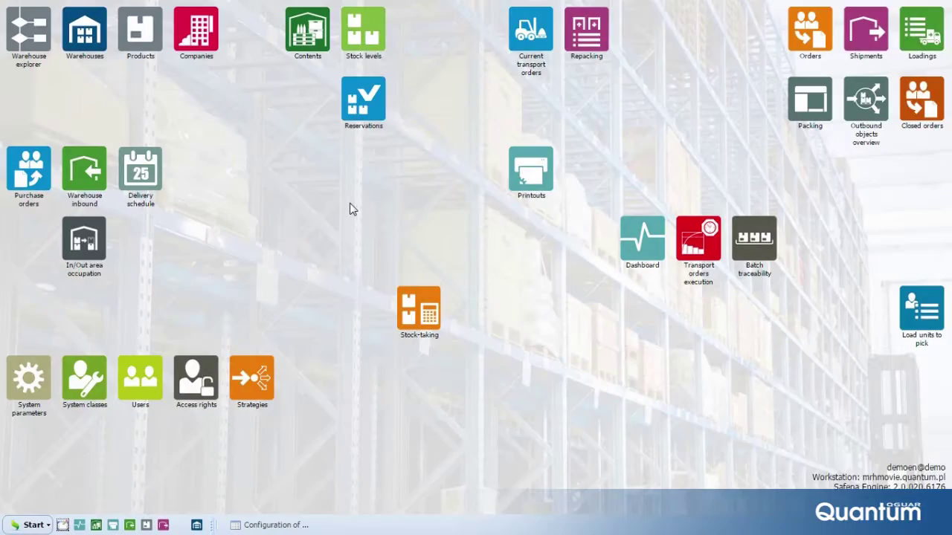
# Step: Start a new stock-taking and set its warehouse to MP
pyautogui.click(414, 316)
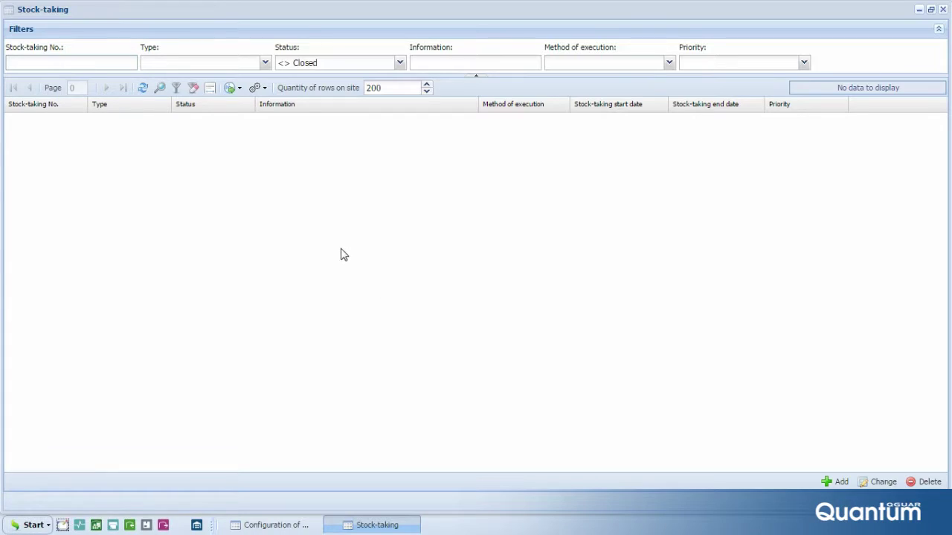
pyautogui.click(833, 481)
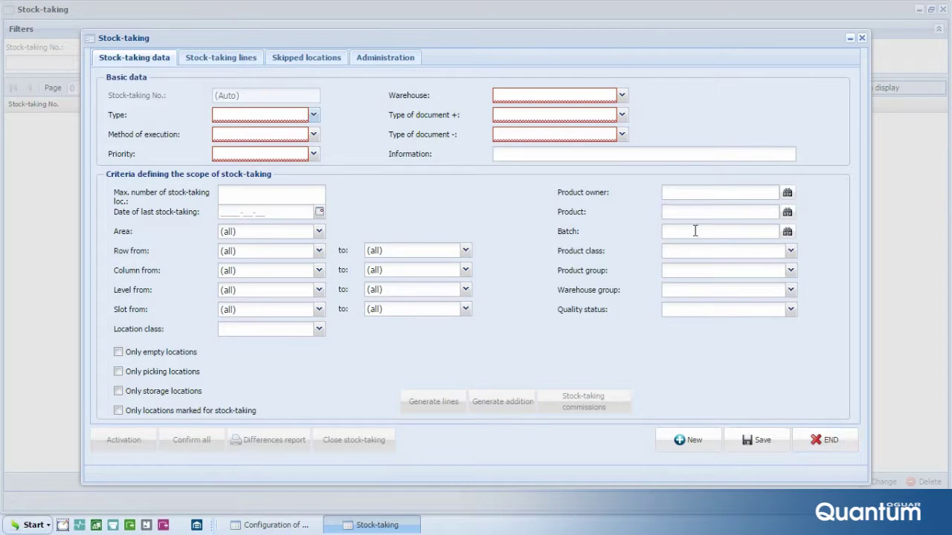
pyautogui.click(622, 95)
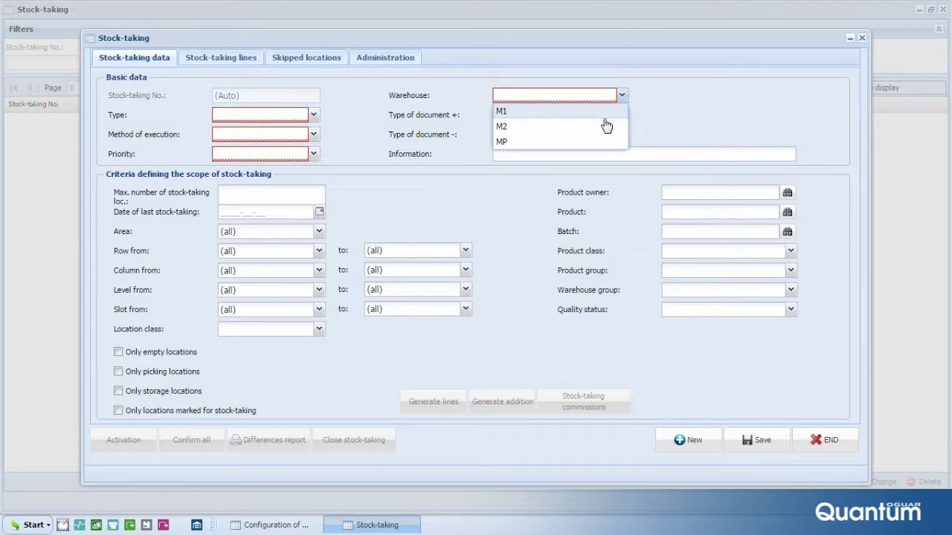
pyautogui.click(595, 139)
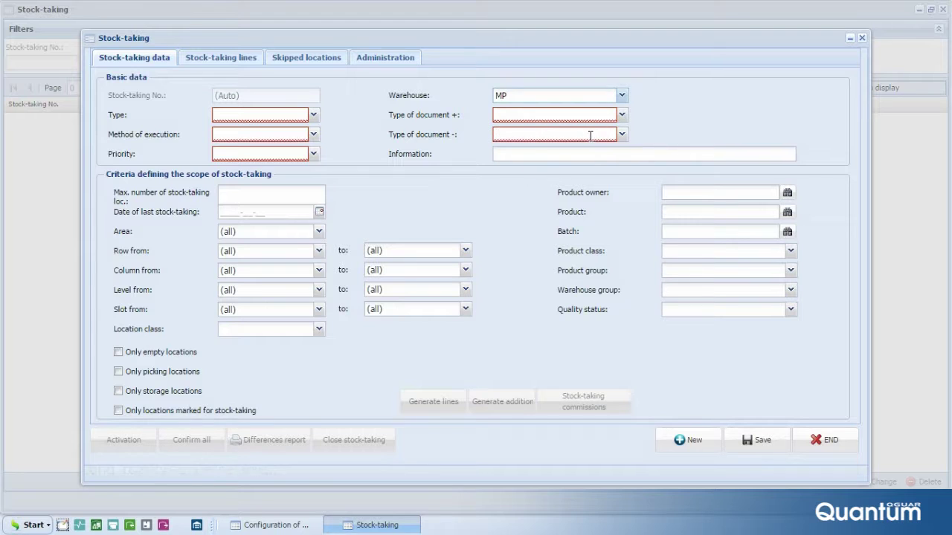
# Step: Review the area, column and slot choices that define the stock-taking scope, and close the form without saving
pyautogui.click(319, 231)
pyautogui.click(319, 231)
pyautogui.click(318, 271)
pyautogui.click(318, 271)
pyautogui.click(318, 308)
pyautogui.click(318, 309)
pyautogui.click(821, 440)
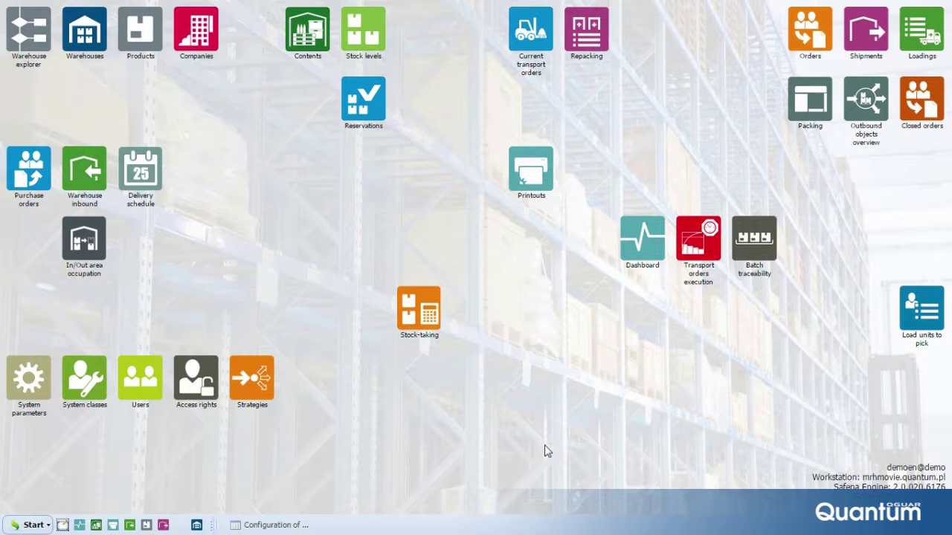
# Step: In warehouse M1's cyclic stock-taking configuration, enable the stock threshold trigger at 10 and the number of movements trigger at 60
pyautogui.click(276, 525)
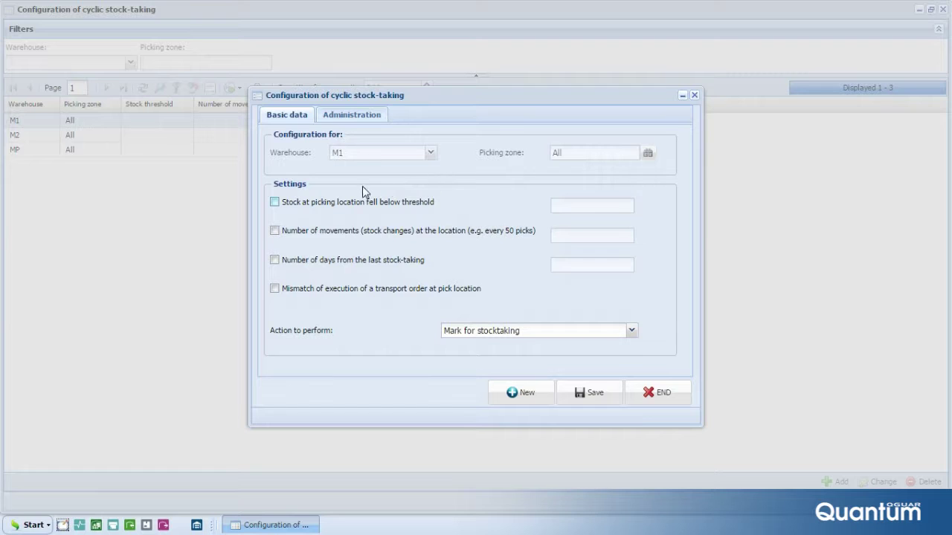
pyautogui.click(275, 202)
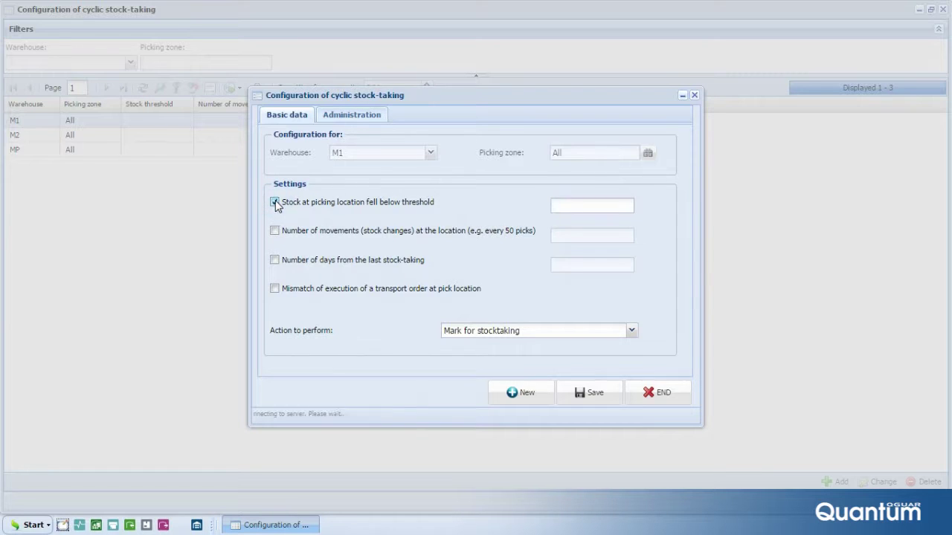
pyautogui.click(563, 205)
pyautogui.write('10')
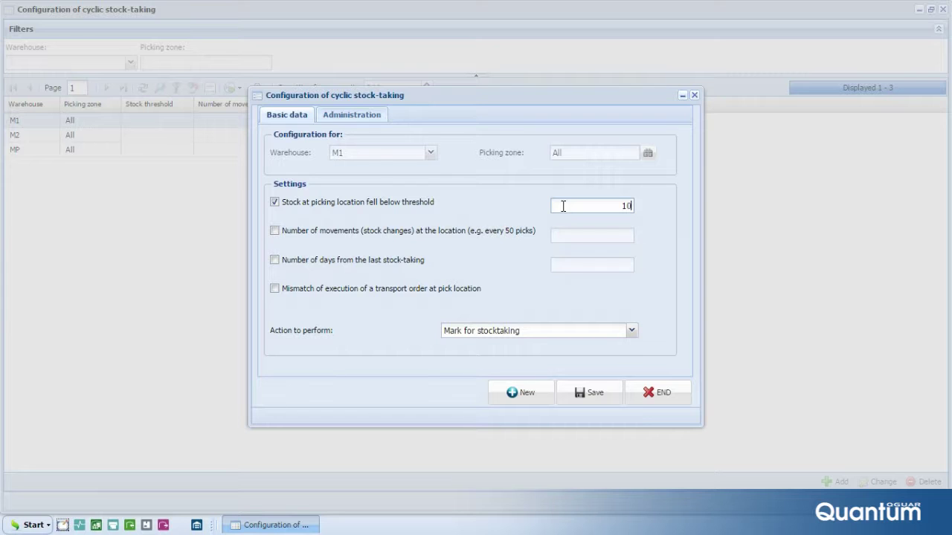
pyautogui.click(275, 232)
pyautogui.click(563, 234)
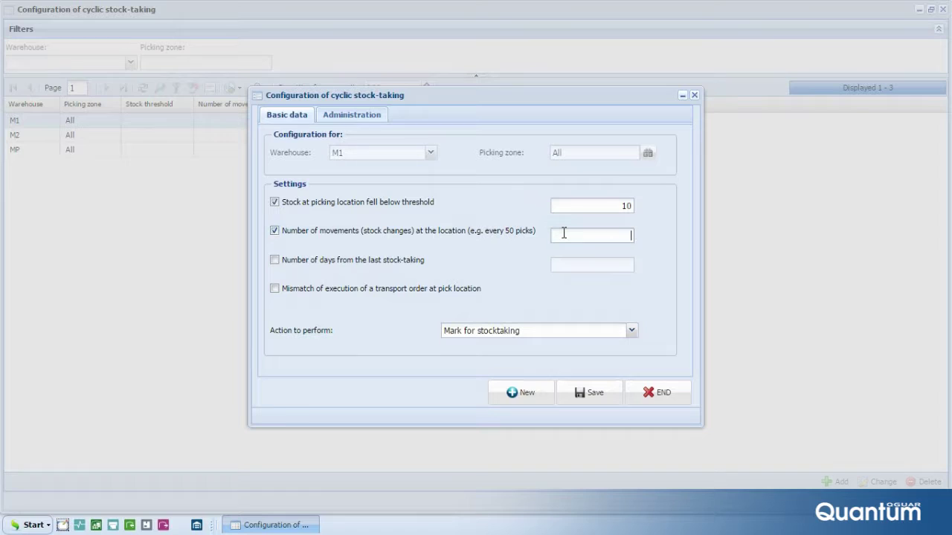
pyautogui.write('60')
# Step: Enable the 30-day and transport order mismatch triggers for cyclic stock-taking, and close the configuration and its list without saving
pyautogui.click(275, 260)
pyautogui.click(600, 265)
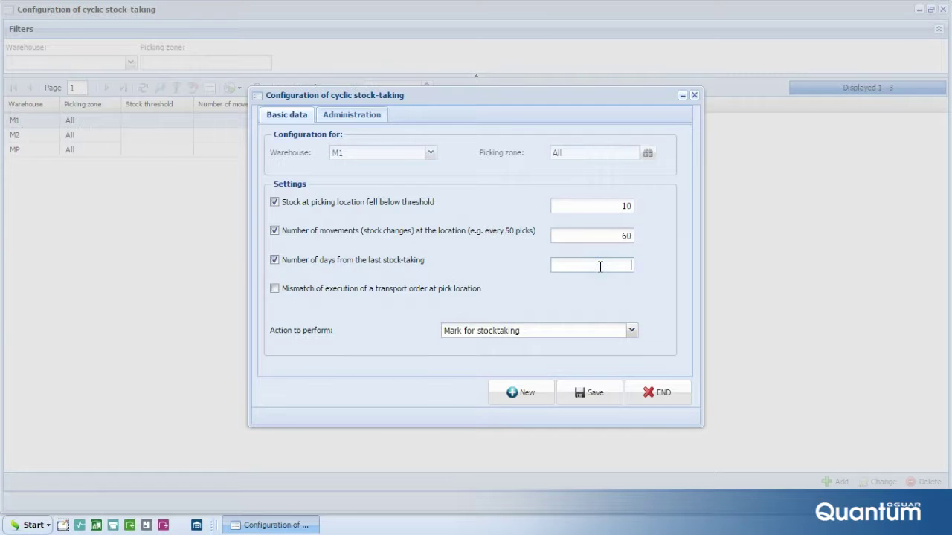
pyautogui.write('30')
pyautogui.click(275, 289)
pyautogui.click(274, 289)
pyautogui.click(274, 289)
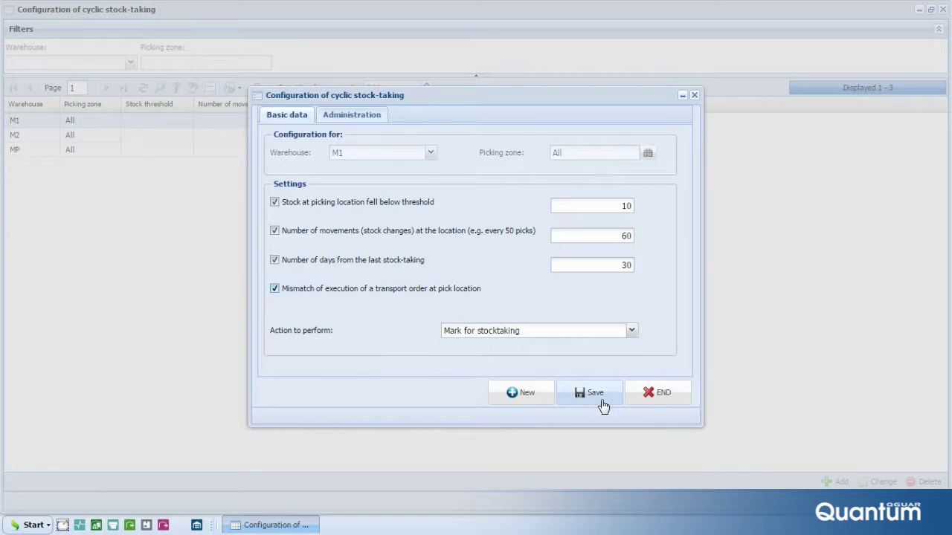
pyautogui.click(659, 393)
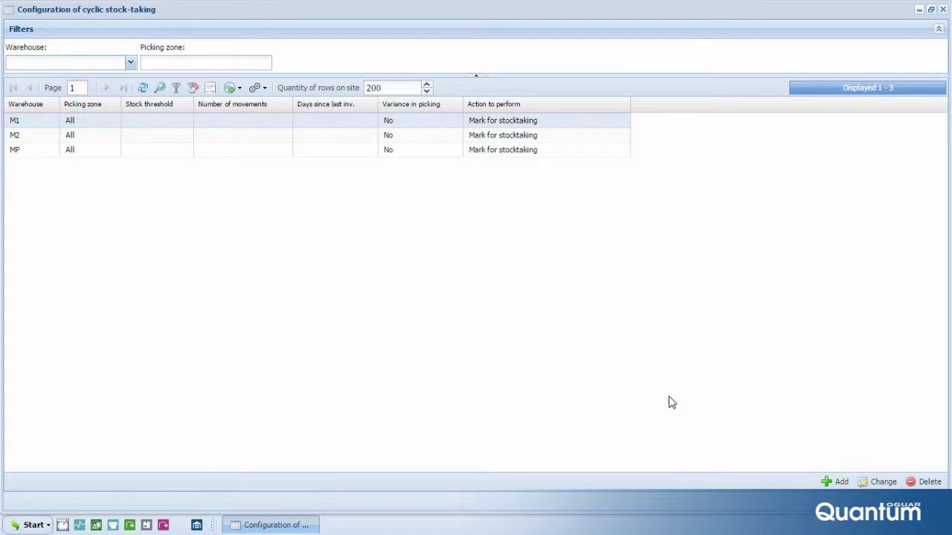
pyautogui.press('Escape')
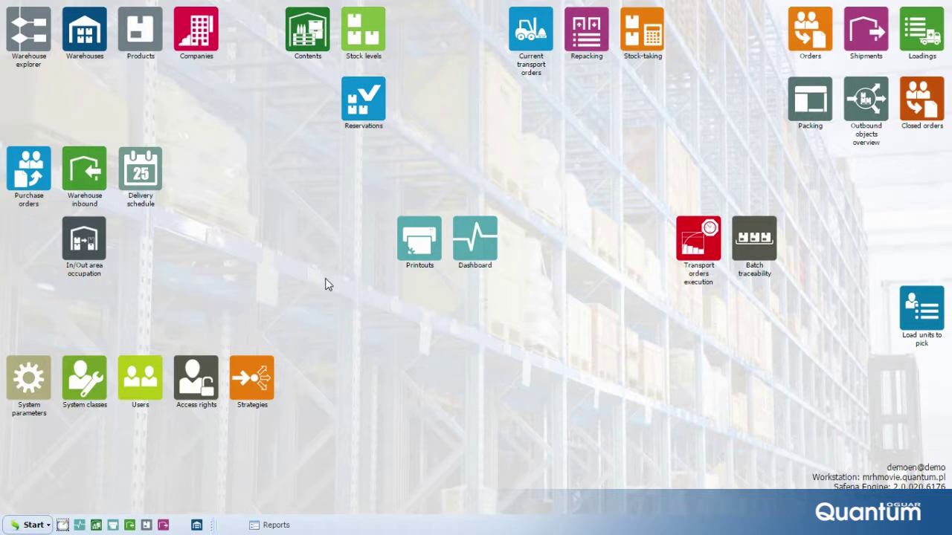
# Step: View the dashboard charts and the chart 1 choices in their user group configuration, and close both
pyautogui.doubleClick(476, 252)
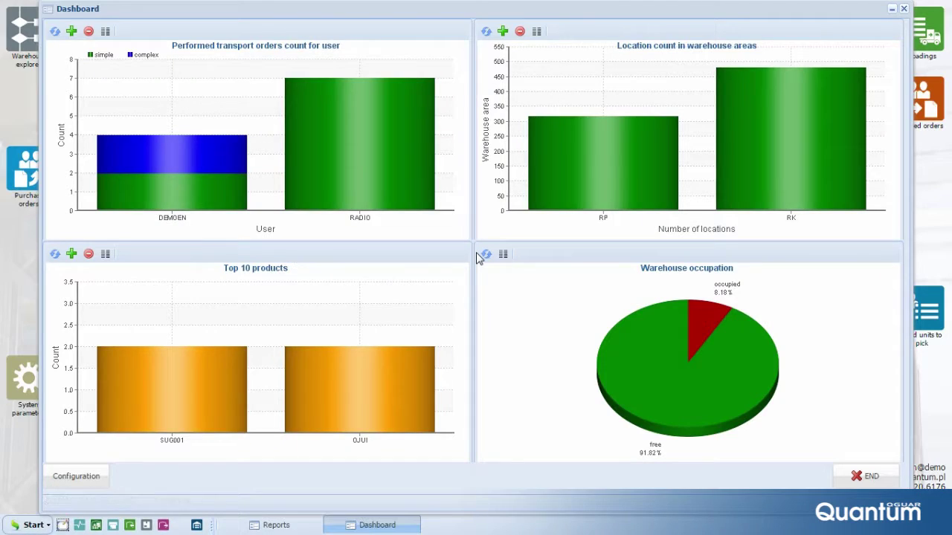
pyautogui.click(84, 474)
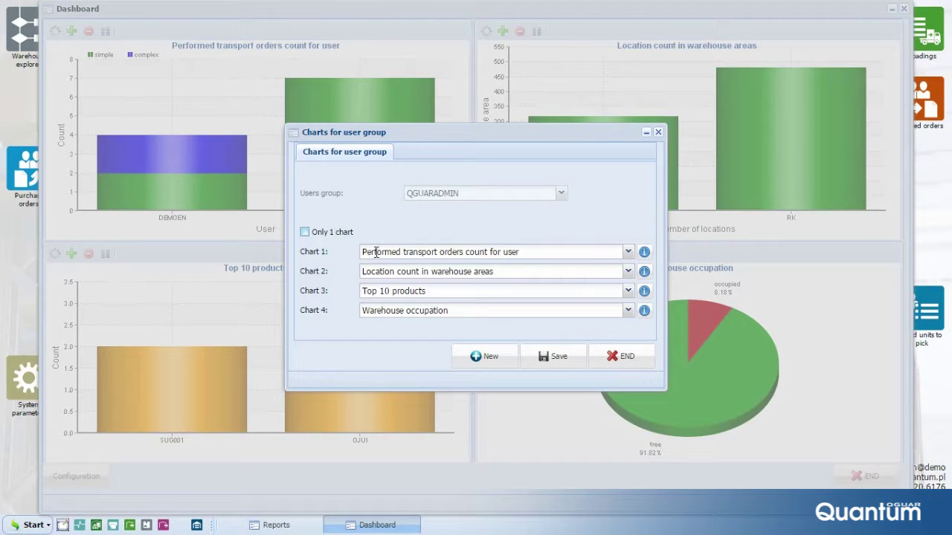
pyautogui.click(628, 252)
pyautogui.click(629, 252)
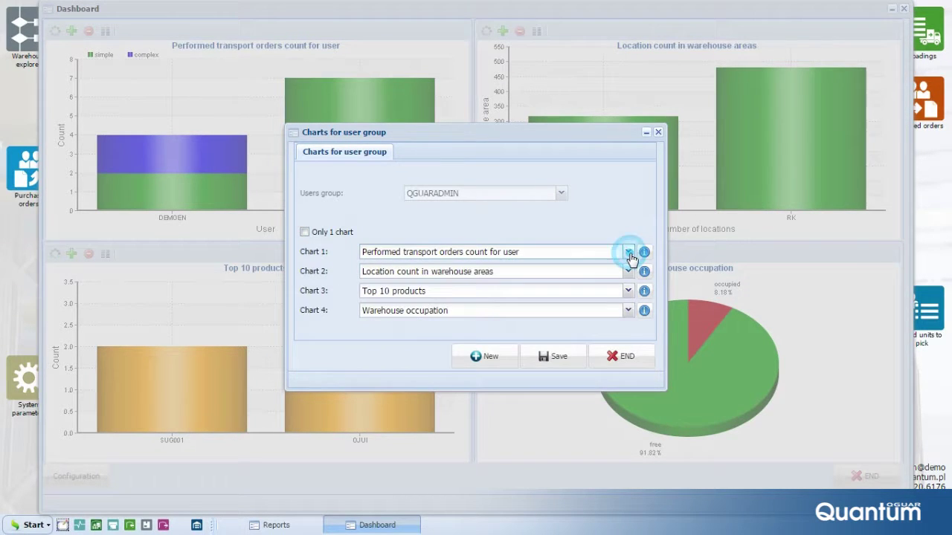
pyautogui.click(620, 354)
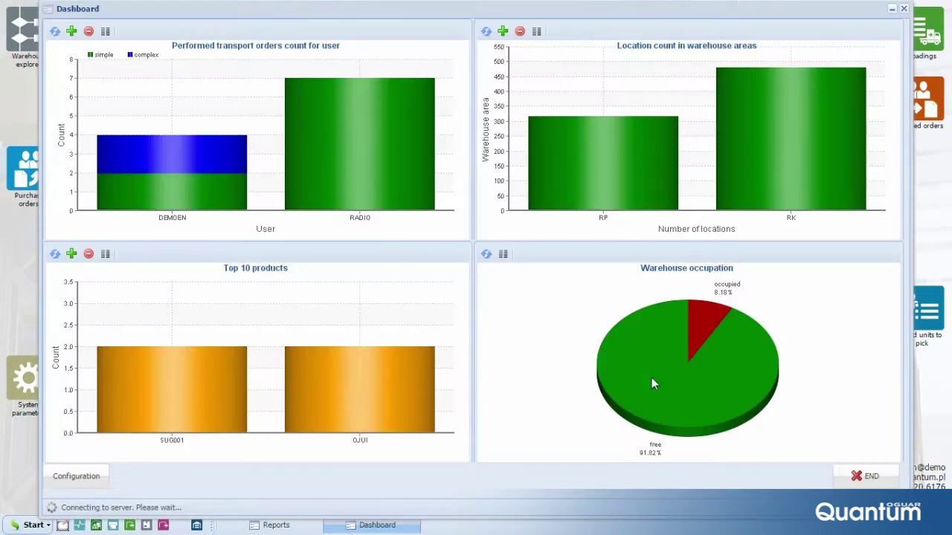
pyautogui.click(874, 478)
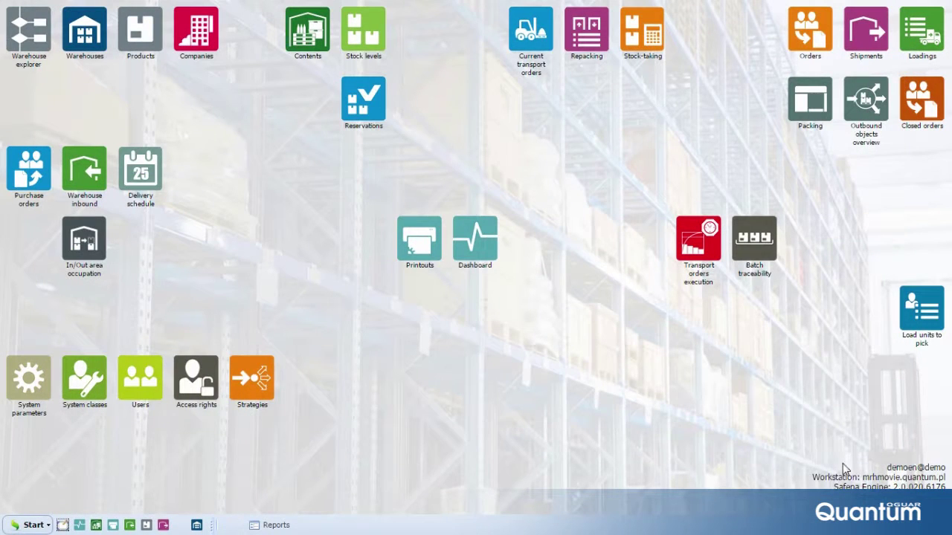
# Step: Generate the total stock level report for owner Z1 and warehouse M1, read it in full size, and close the report
pyautogui.click(427, 258)
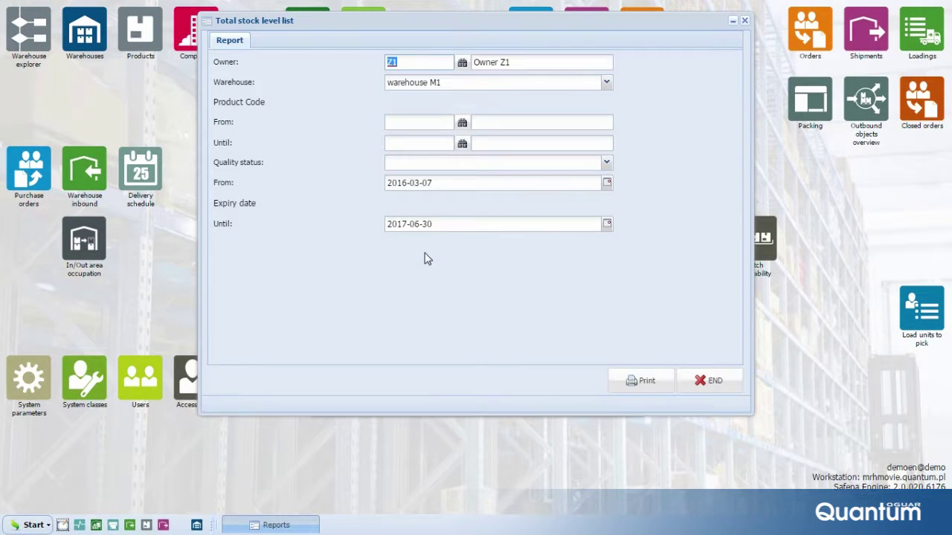
pyautogui.click(628, 383)
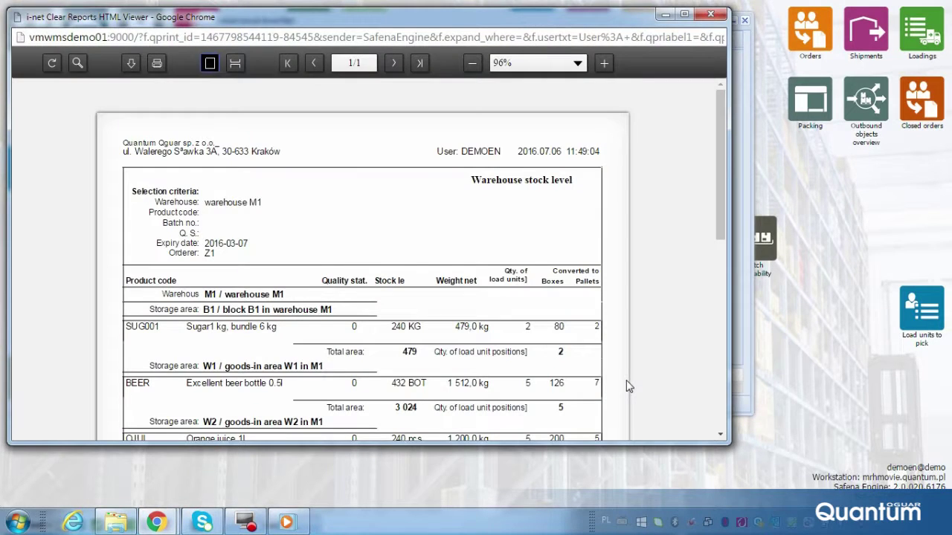
pyautogui.click(684, 14)
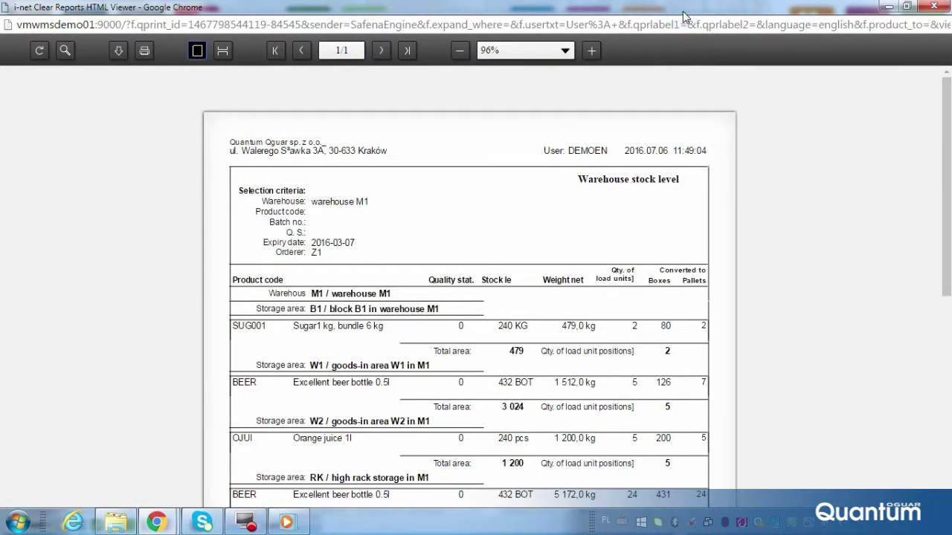
pyautogui.moveTo(942, 114); pyautogui.dragTo(950, 152)
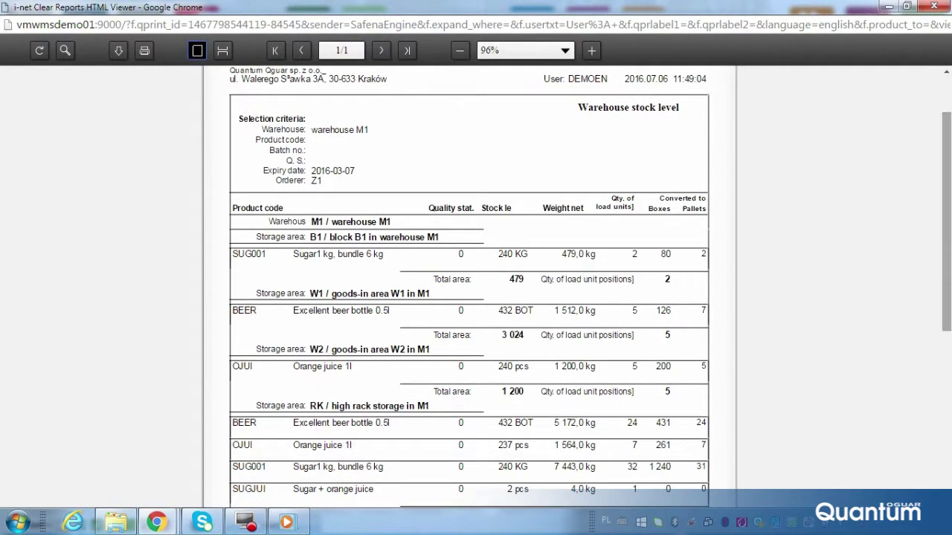
pyautogui.click(934, 7)
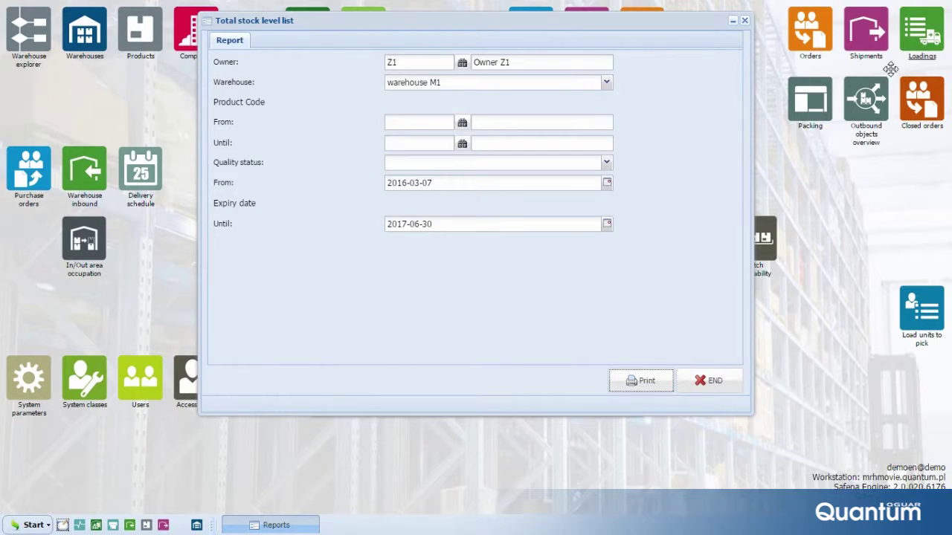
pyautogui.click(718, 380)
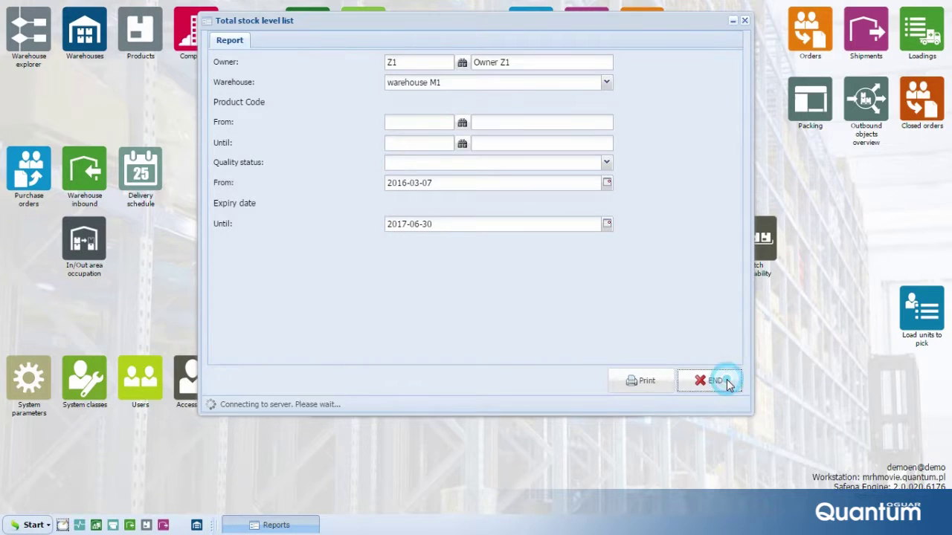
pyautogui.click(594, 362)
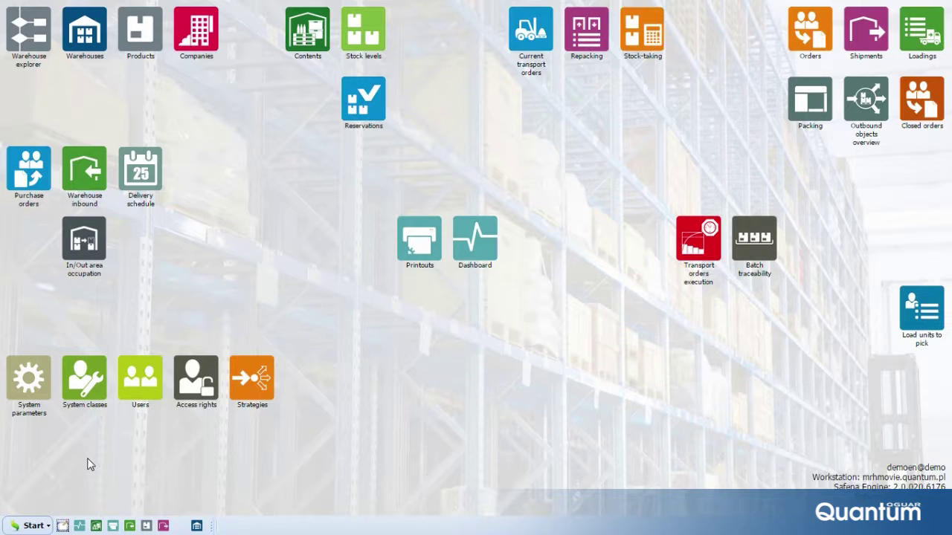
pyautogui.click(28, 526)
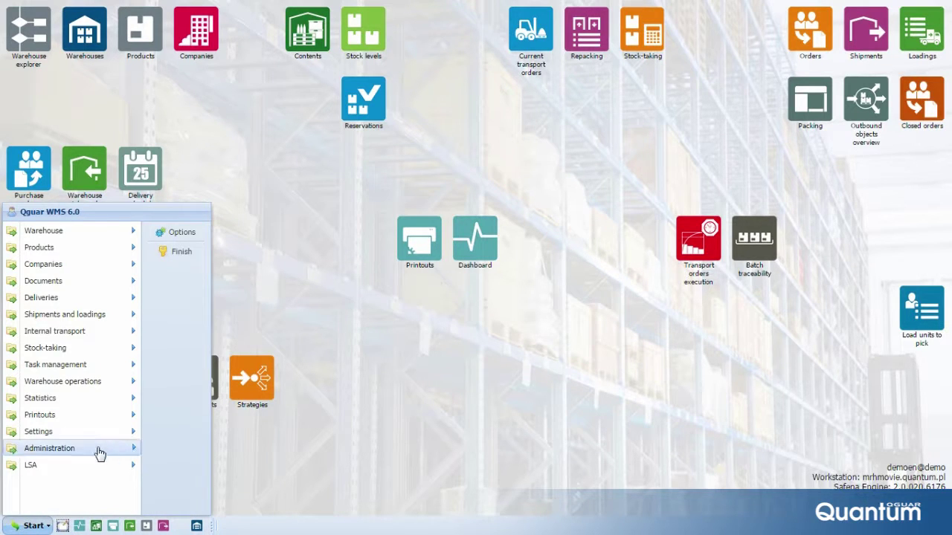
pyautogui.moveTo(114, 439)
pyautogui.moveTo(245, 446)
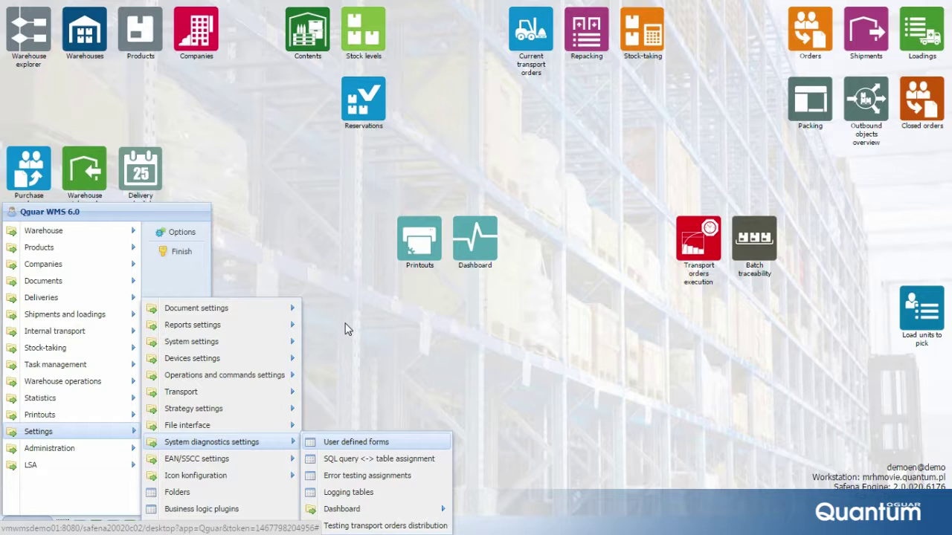
pyautogui.click(329, 227)
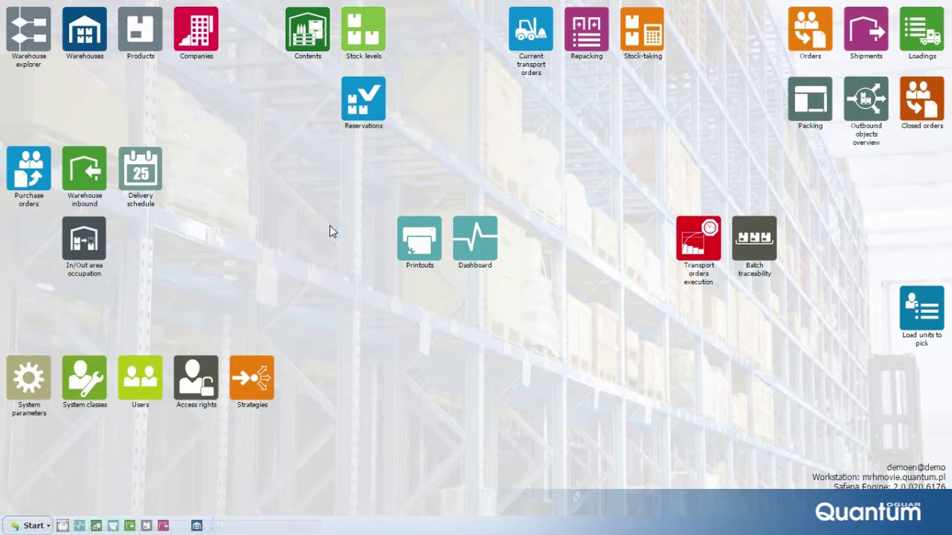
# Step: Load all entries in the Stock levels list and show its data export options
pyautogui.click(363, 34)
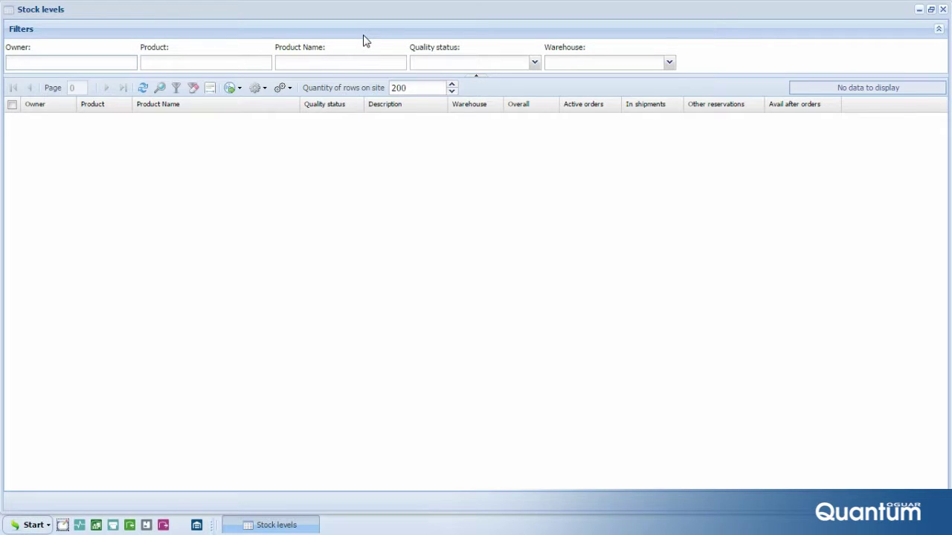
pyautogui.click(159, 88)
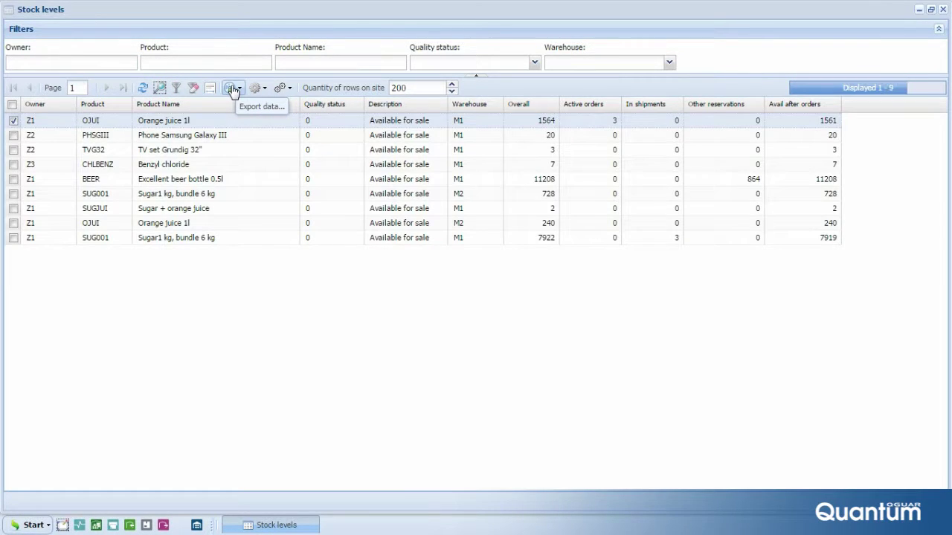
pyautogui.click(232, 89)
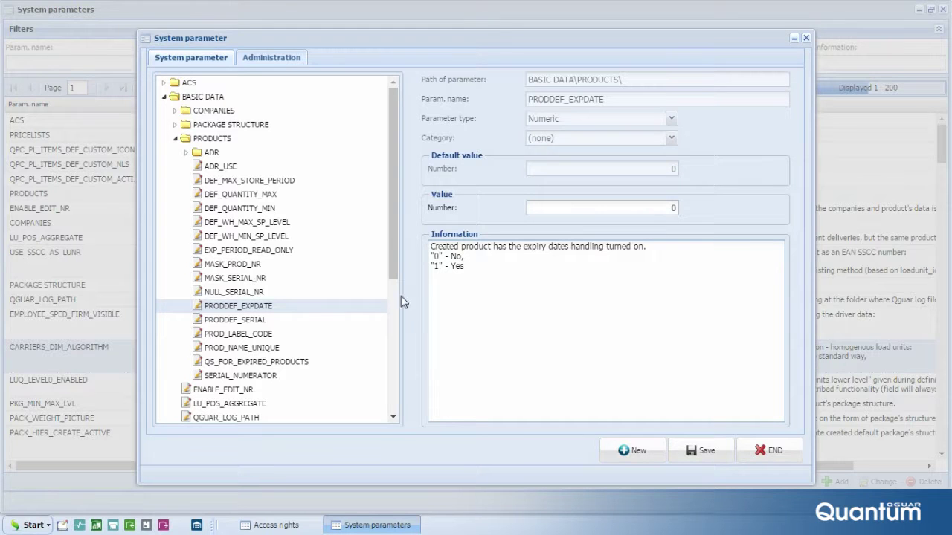
# Step: Examine the EXP_PERIOD_READ_ONLY product parameter and browse the available Settings groups, including operations and commands settings and strategy settings
pyautogui.click(292, 256)
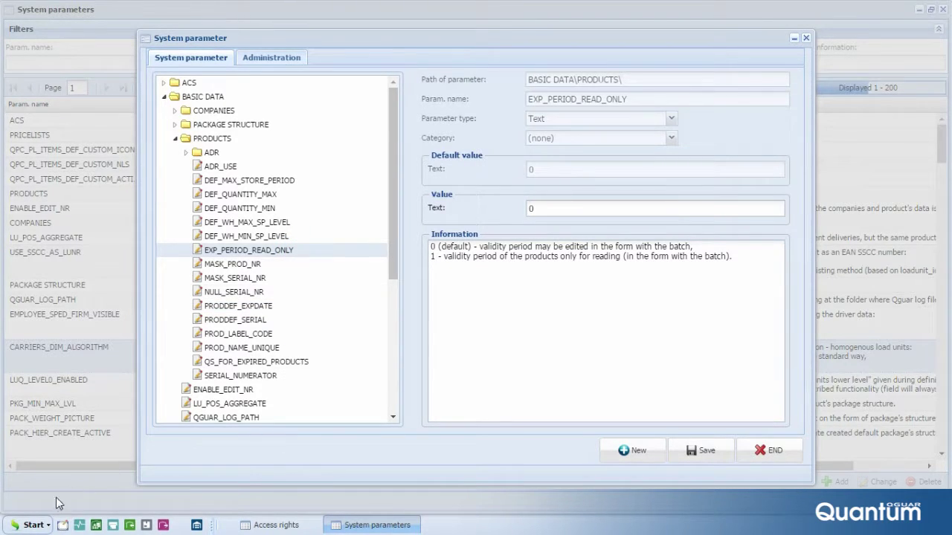
pyautogui.click(33, 525)
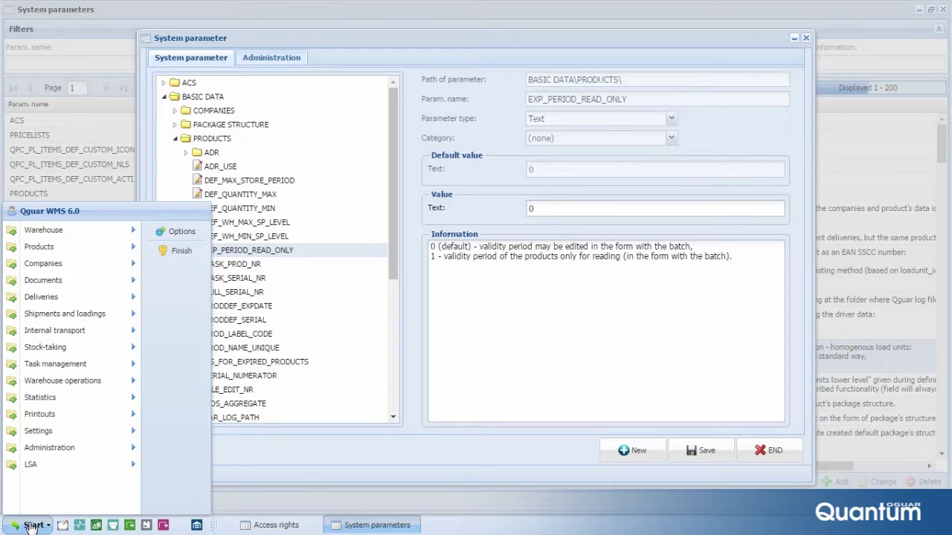
pyautogui.moveTo(89, 435)
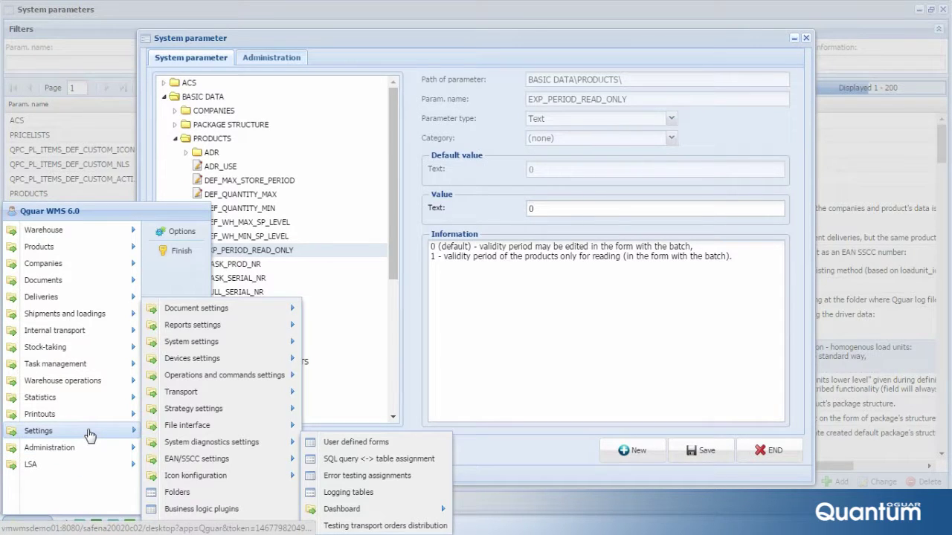
pyautogui.moveTo(89, 457)
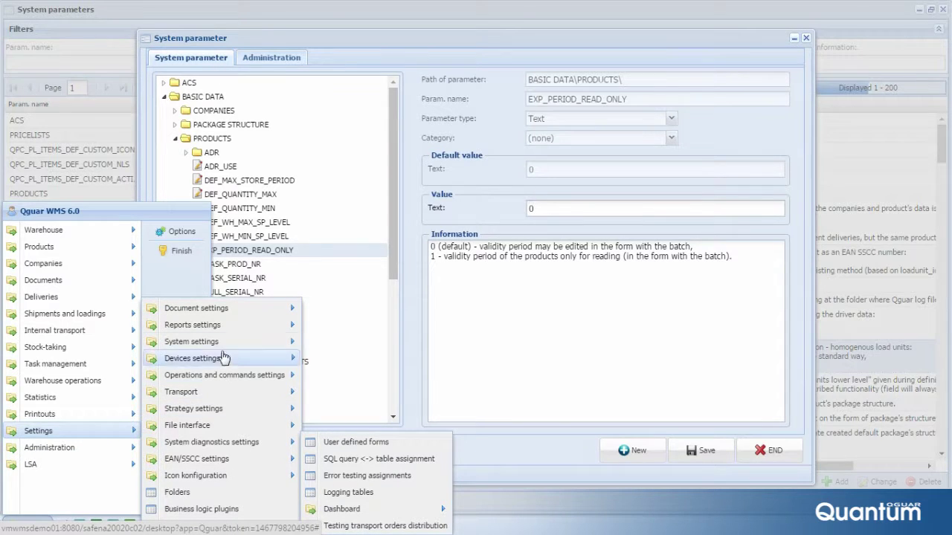
pyautogui.moveTo(238, 317)
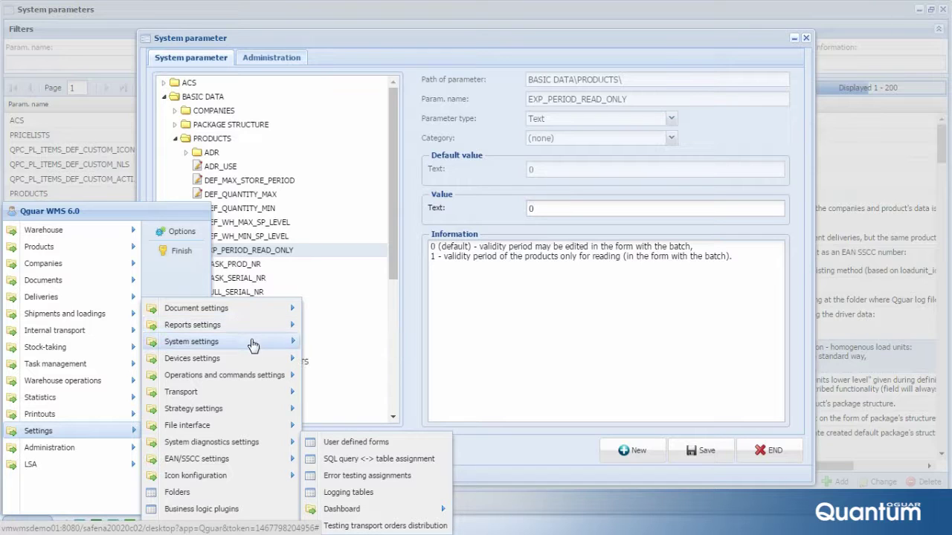
pyautogui.moveTo(253, 345)
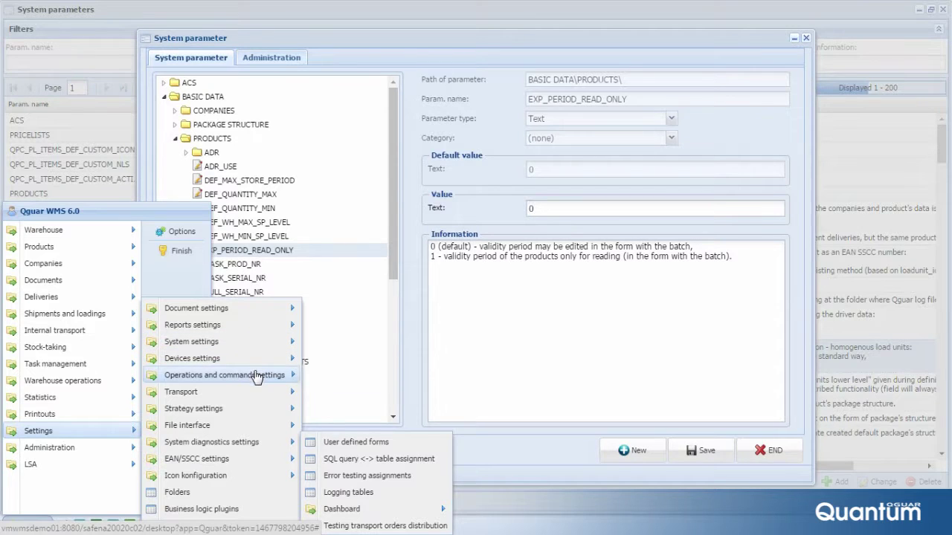
pyautogui.moveTo(256, 376)
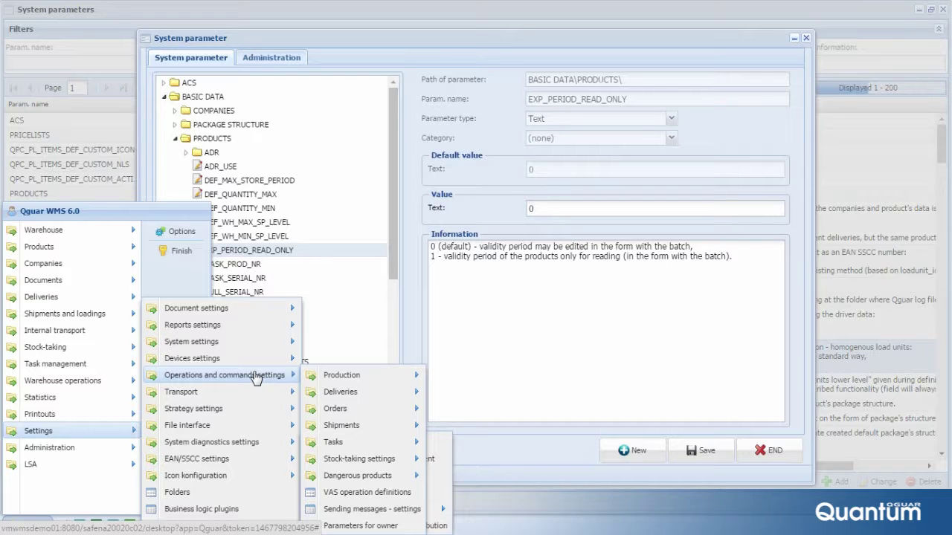
pyautogui.moveTo(258, 410)
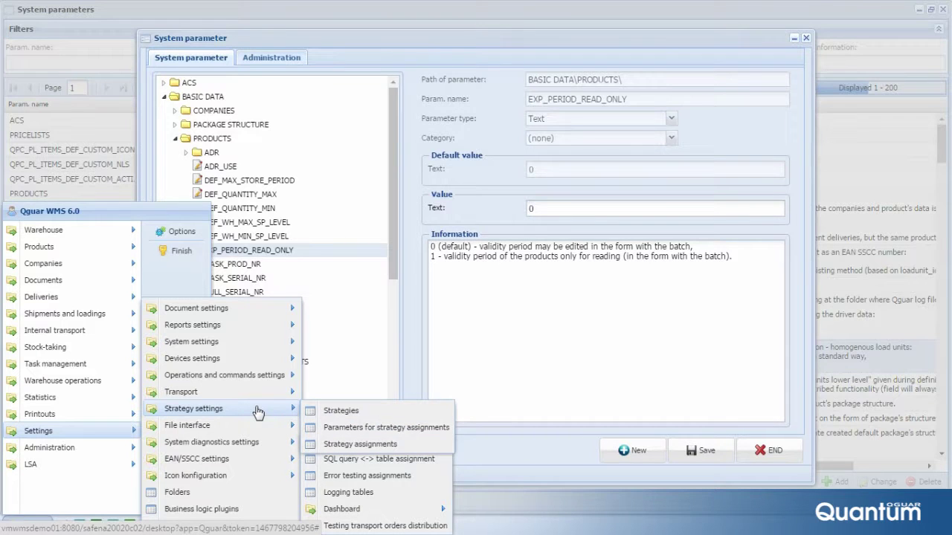
# Step: Switch to the QGUARADMIN access rights and view the entries for Warehouse documents and Receipt notes
pyautogui.click(310, 525)
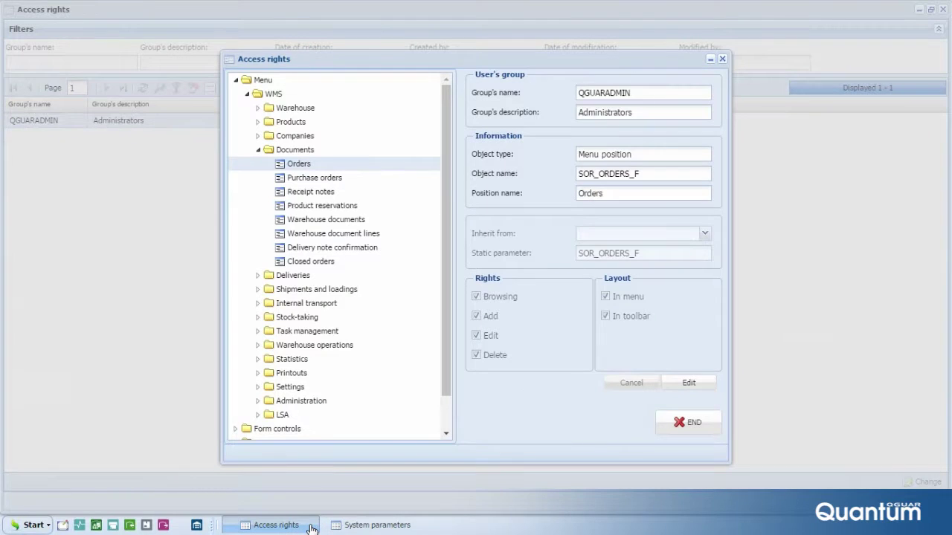
pyautogui.click(318, 218)
pyautogui.click(318, 193)
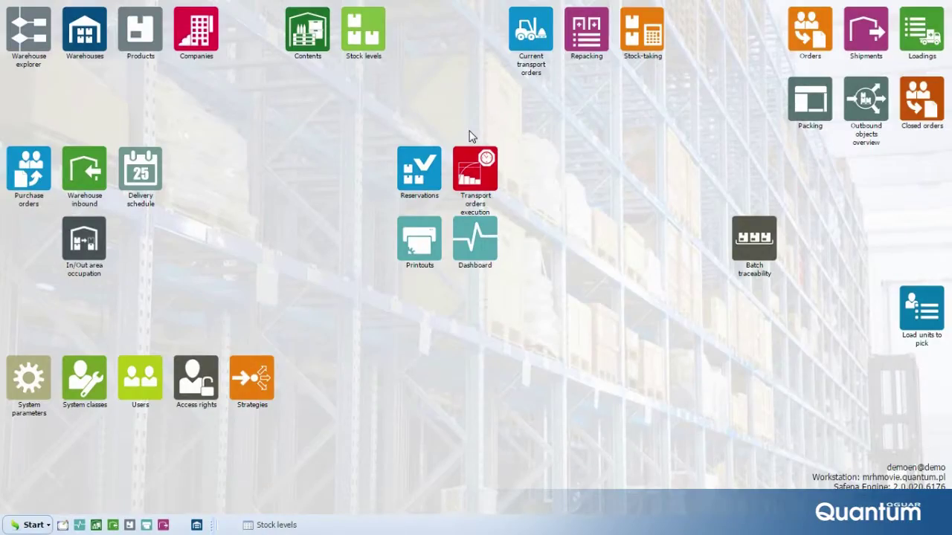
# Step: Rearrange the desktop shortcuts so that Dashboard sits beside Reservations, followed by Transport orders execution in the same row
pyautogui.moveTo(468, 159); pyautogui.dragTo(523, 159)
pyautogui.moveTo(477, 226); pyautogui.dragTo(475, 177)
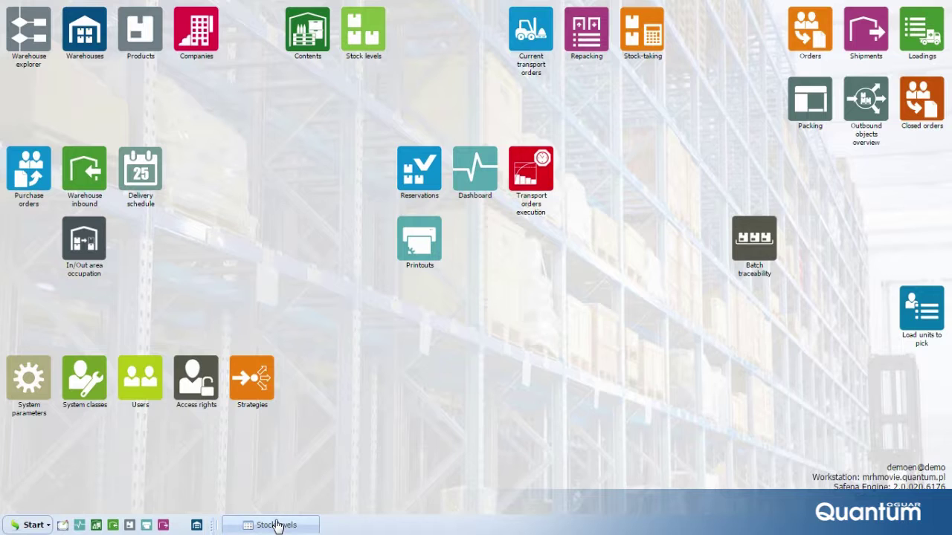
# Step: Return to the Stock levels list and move the Quality status column directly before Product Name
pyautogui.click(276, 526)
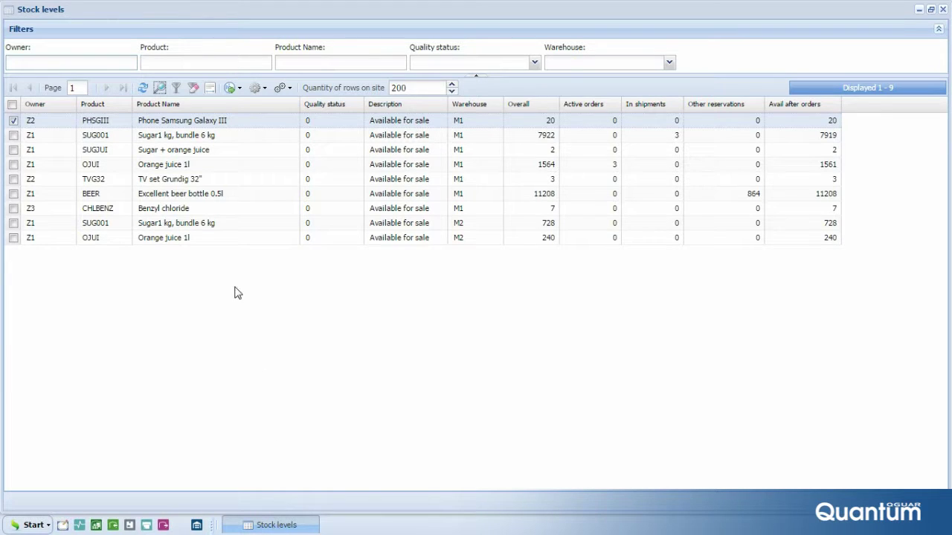
pyautogui.click(206, 160)
pyautogui.click(217, 121)
pyautogui.moveTo(223, 109)
pyautogui.mouseDown()
pyautogui.moveTo(335, 108)
pyautogui.moveTo(218, 106)
pyautogui.moveTo(241, 103)
pyautogui.mouseUp()
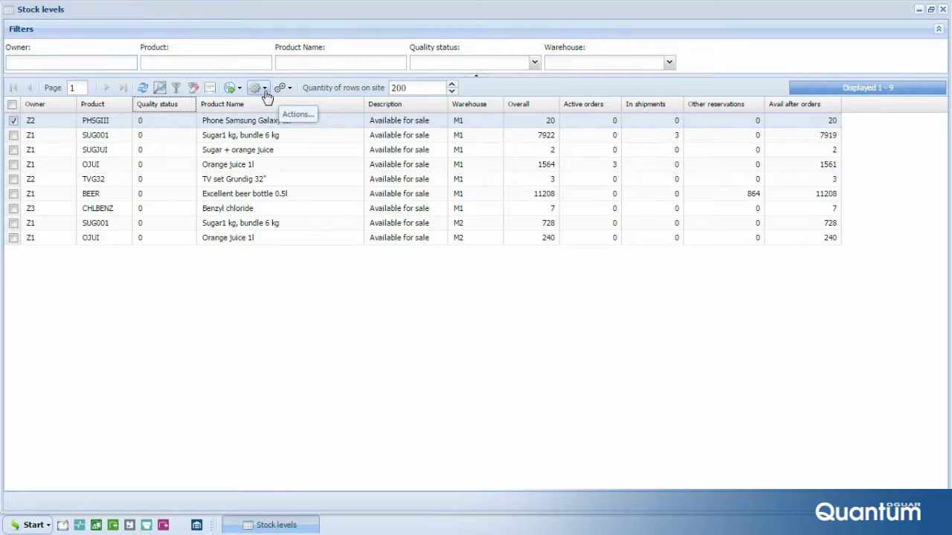
# Step: View the actions available for Stock levels and the list's configuration options, including sorting and preferences sets
pyautogui.click(265, 91)
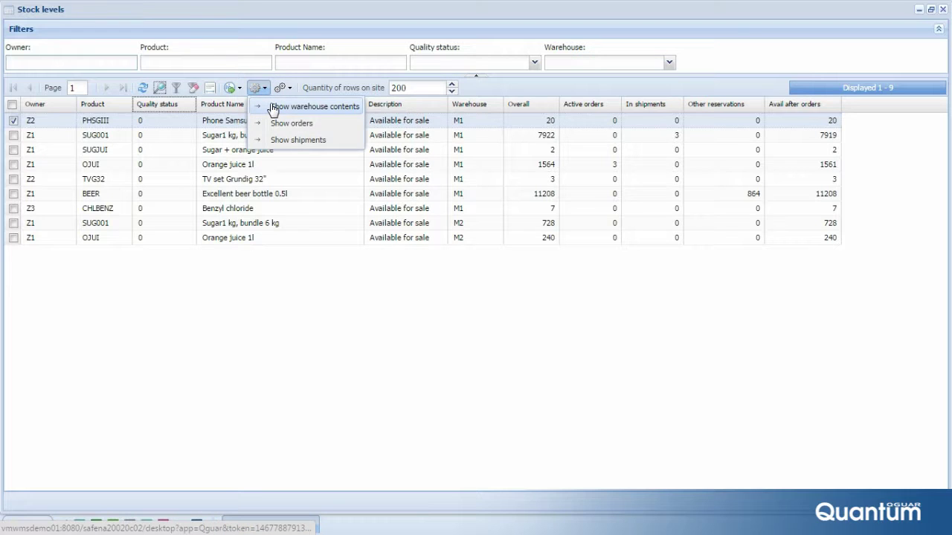
pyautogui.click(282, 87)
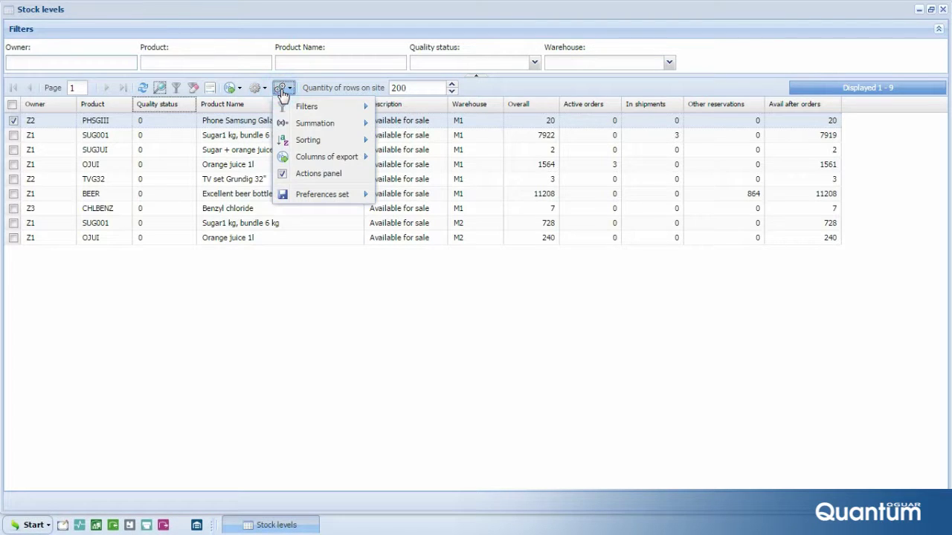
pyautogui.moveTo(306, 110)
pyautogui.moveTo(332, 130)
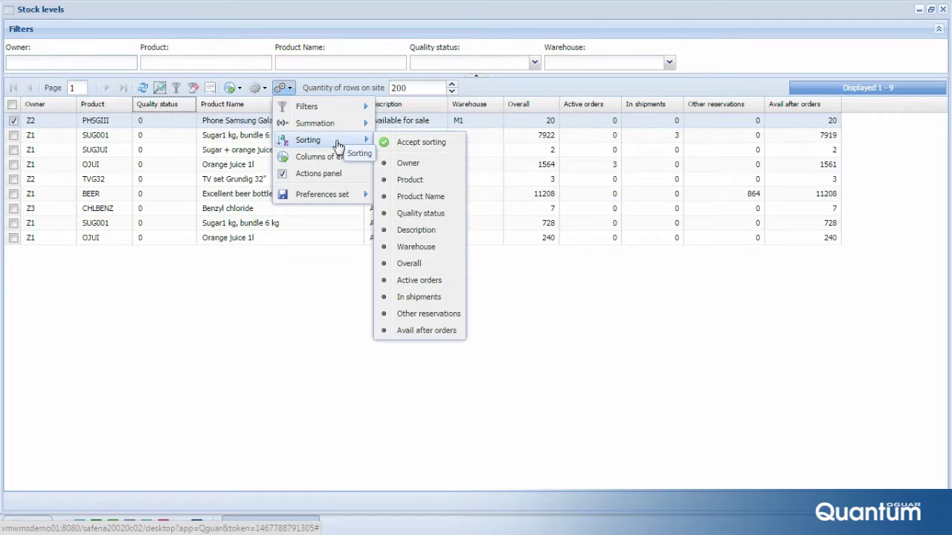
pyautogui.moveTo(340, 160)
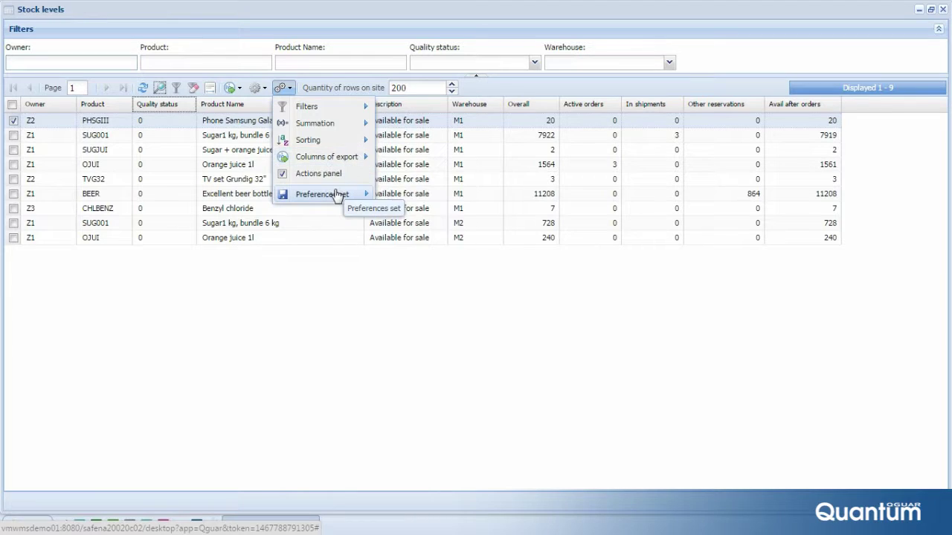
pyautogui.moveTo(338, 197)
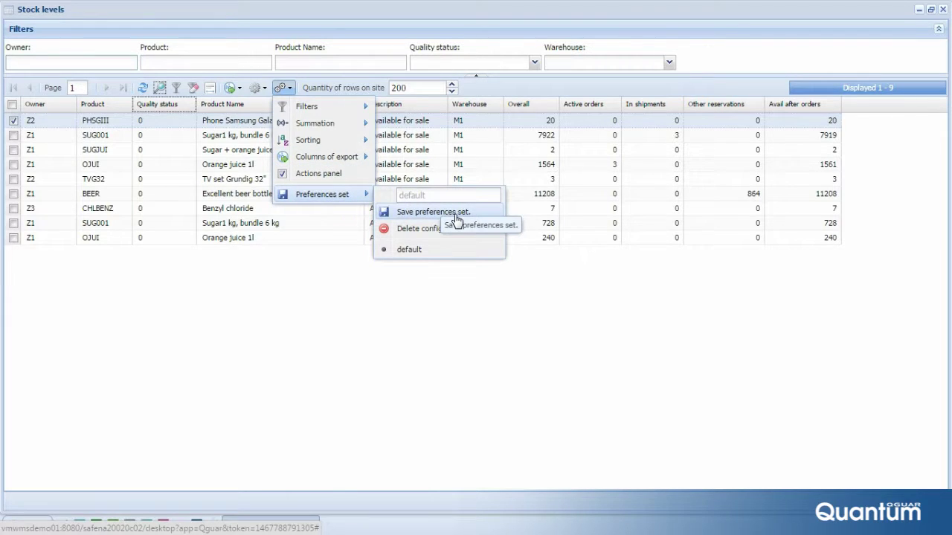